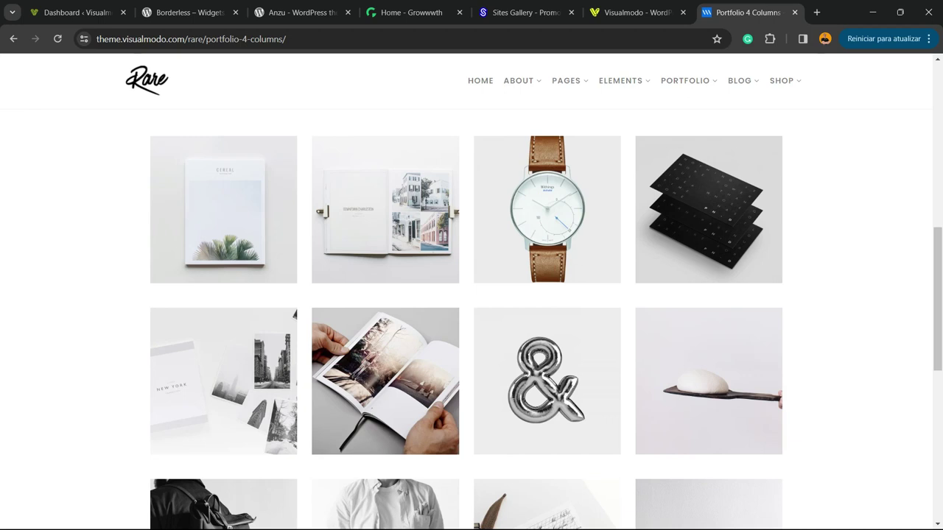
- Switch to the WordPress dashboard and start a new page
{"action": "left_click", "coordinate": [78, 13]}
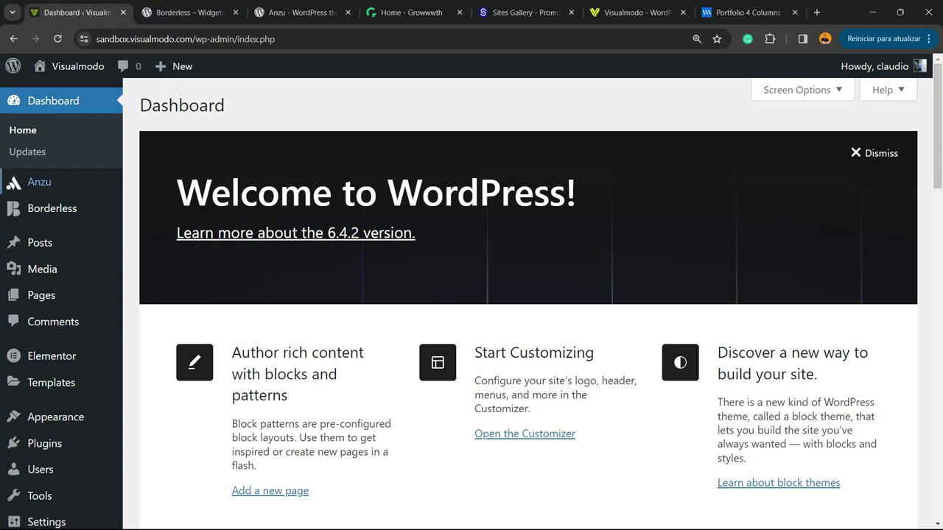
{"action": "mouse_move", "coordinate": [6, 242]}
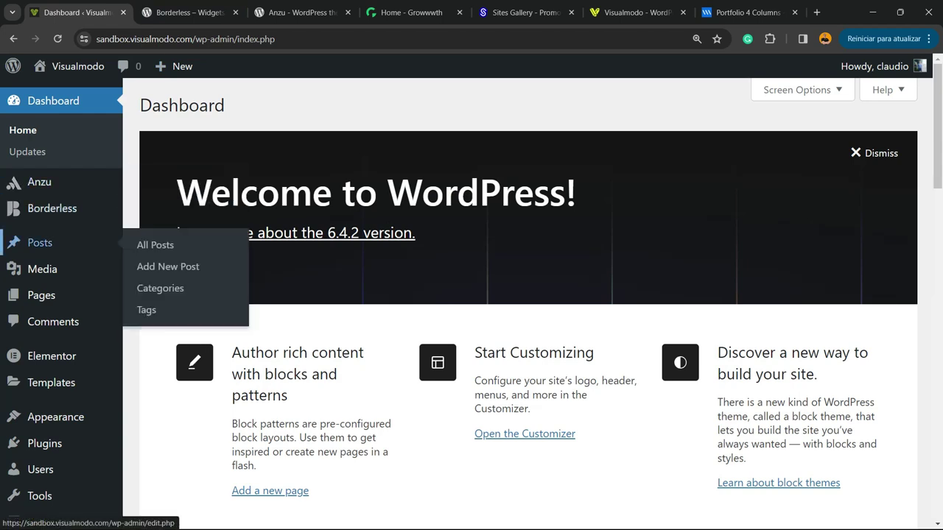
{"action": "mouse_move", "coordinate": [6, 295]}
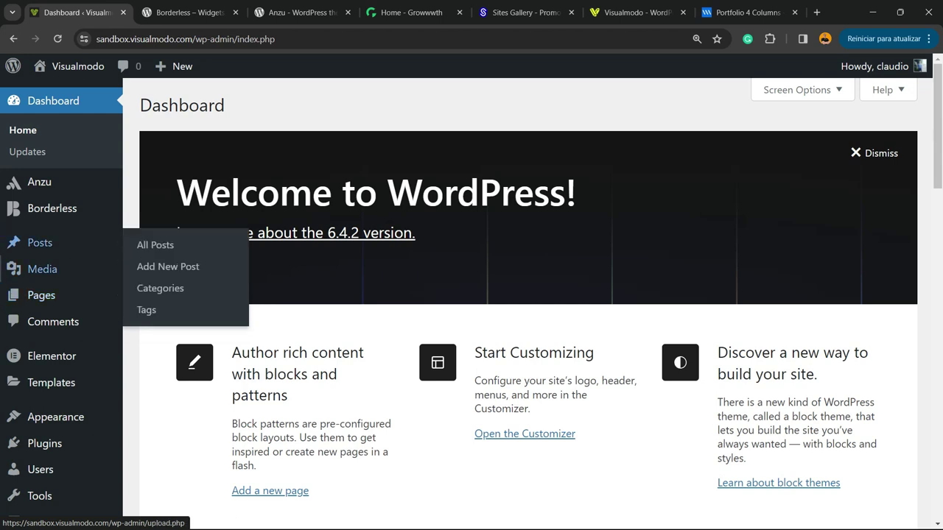
{"action": "left_click", "coordinate": [168, 319]}
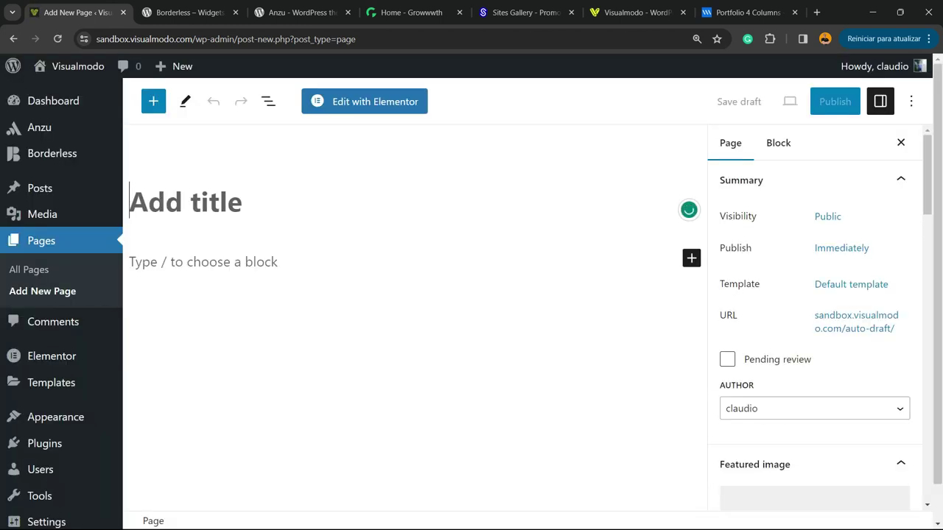
- Insert a Columns block in the page body using the variation with three equal columns
{"action": "left_click", "coordinate": [203, 262]}
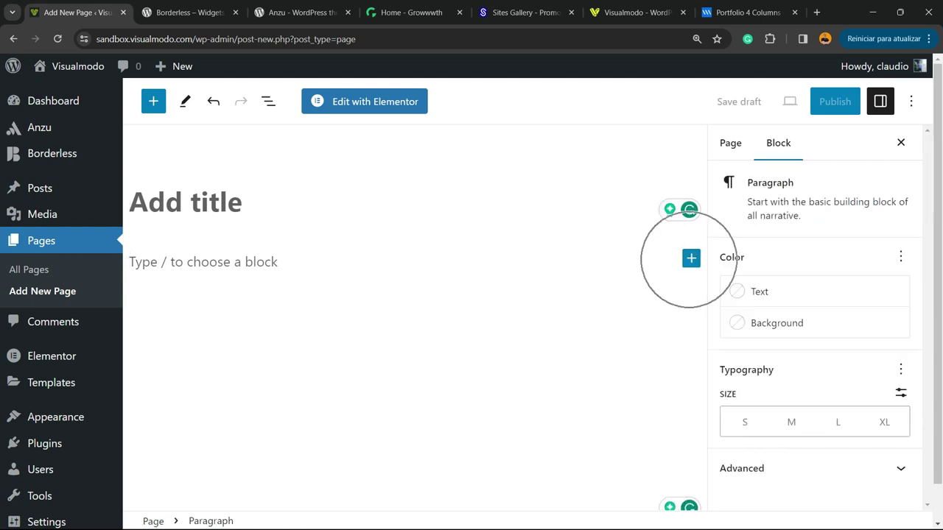
{"action": "left_click", "coordinate": [691, 257]}
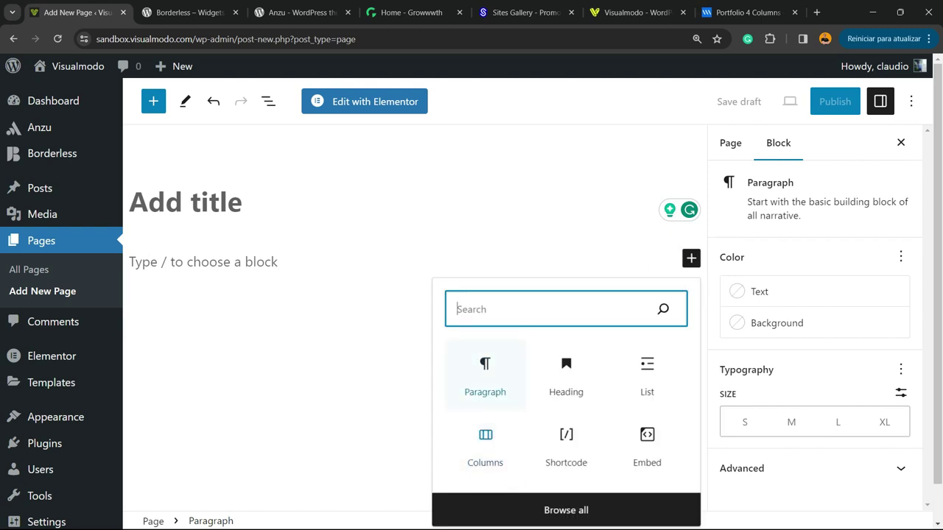
{"action": "left_click", "coordinate": [485, 441]}
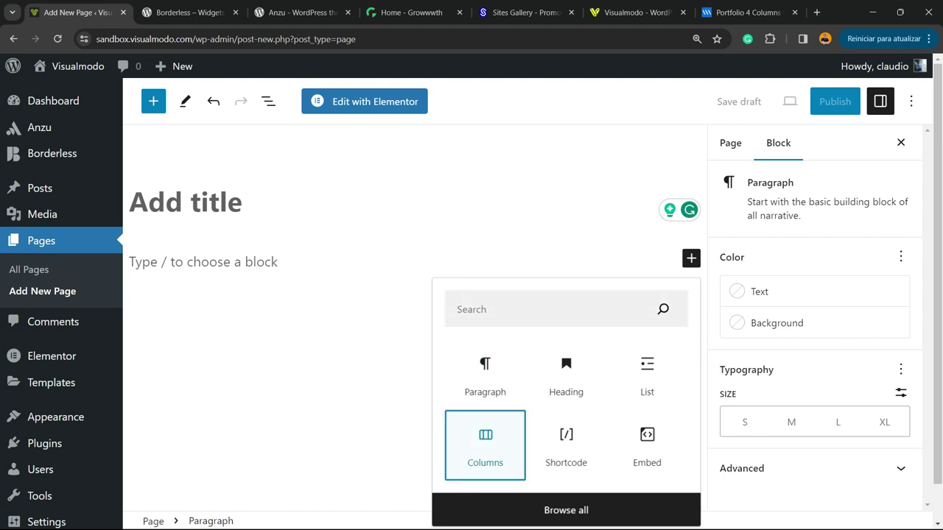
{"action": "scroll", "coordinate": [61, 294], "scroll_direction": "down", "scroll_amount": 1}
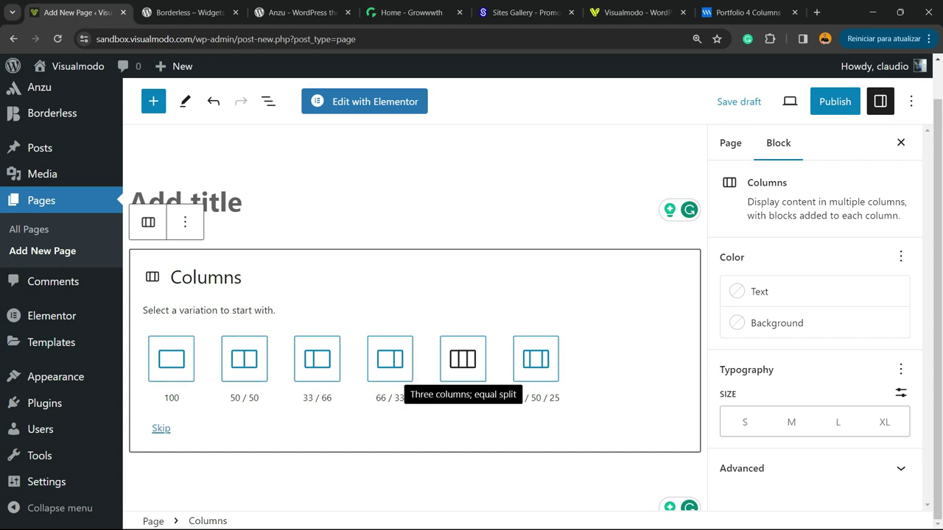
{"action": "left_click", "coordinate": [462, 359]}
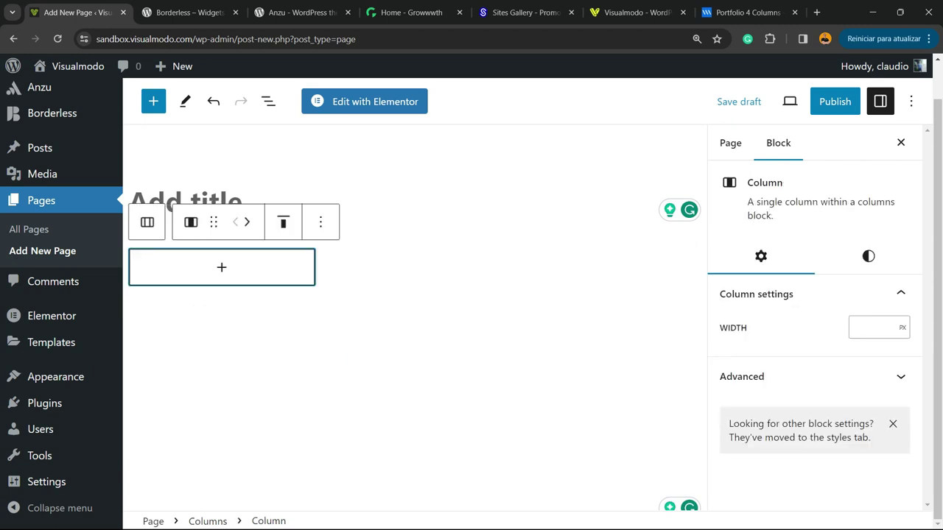
- Search the blocks for "im" and add an Image block to the first column
{"action": "left_click", "coordinate": [222, 268]}
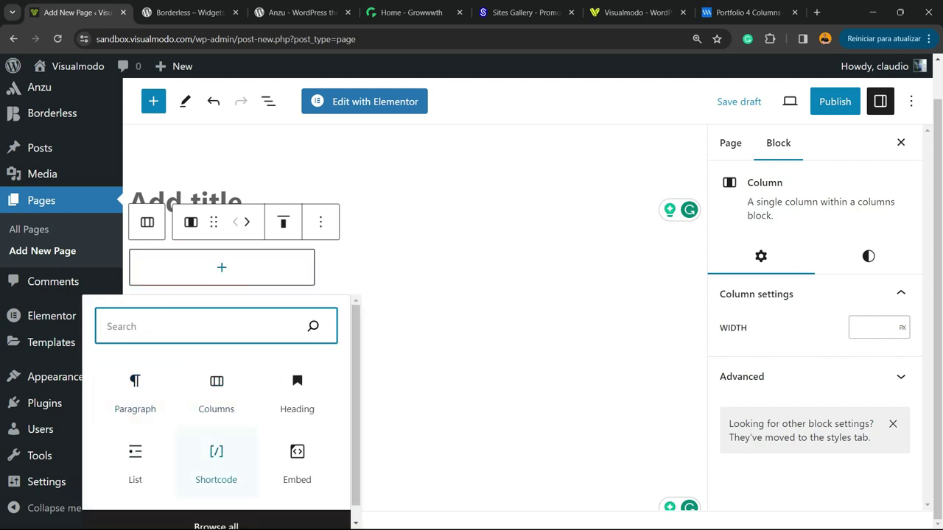
{"action": "scroll", "coordinate": [215, 412], "scroll_direction": "down", "scroll_amount": 1}
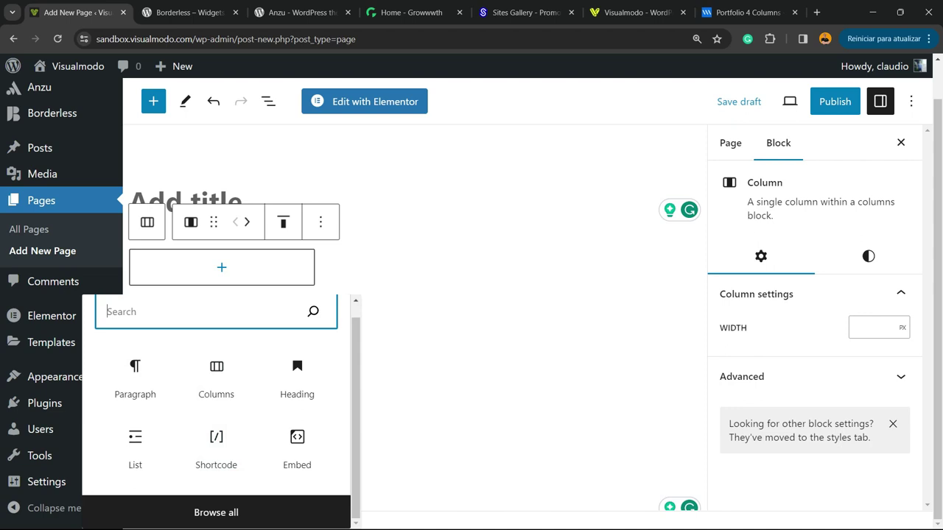
{"action": "type", "text": "im"}
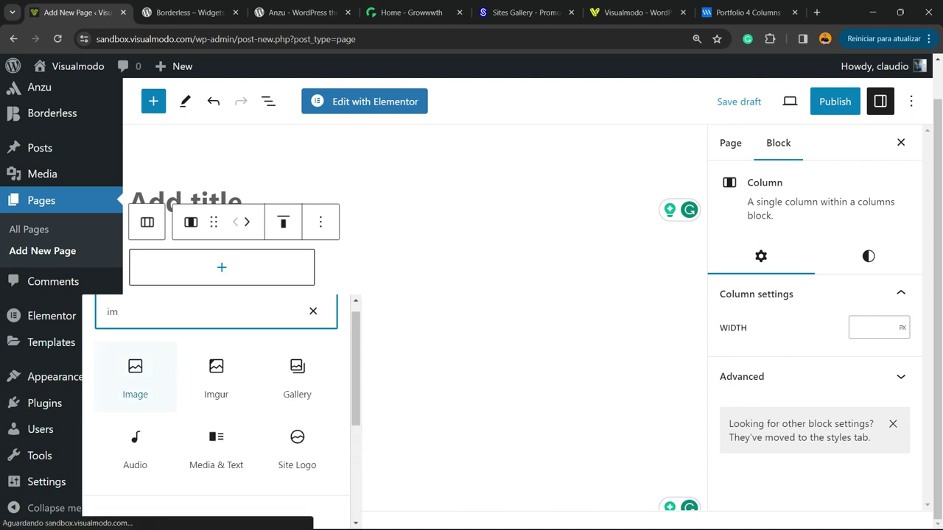
{"action": "left_click", "coordinate": [135, 377]}
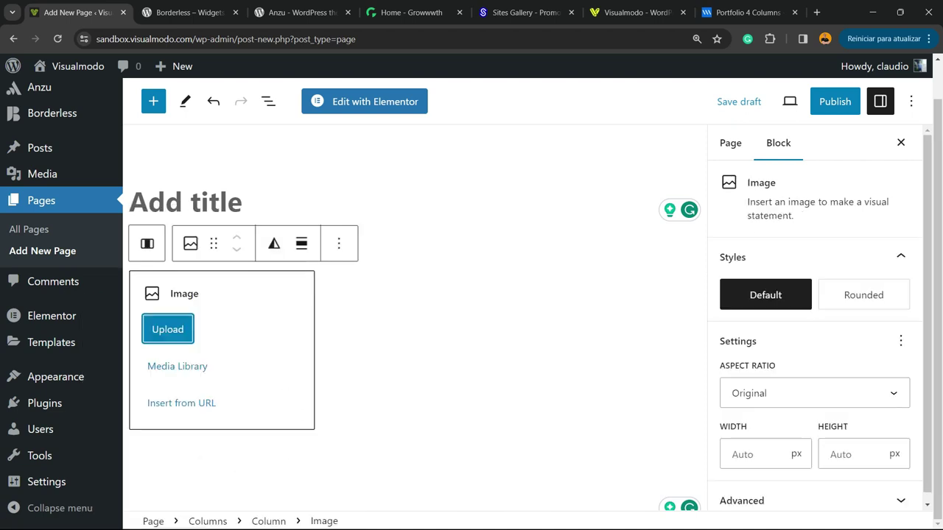
- Add an Image block to both the second and the third column
{"action": "left_click", "coordinate": [414, 284]}
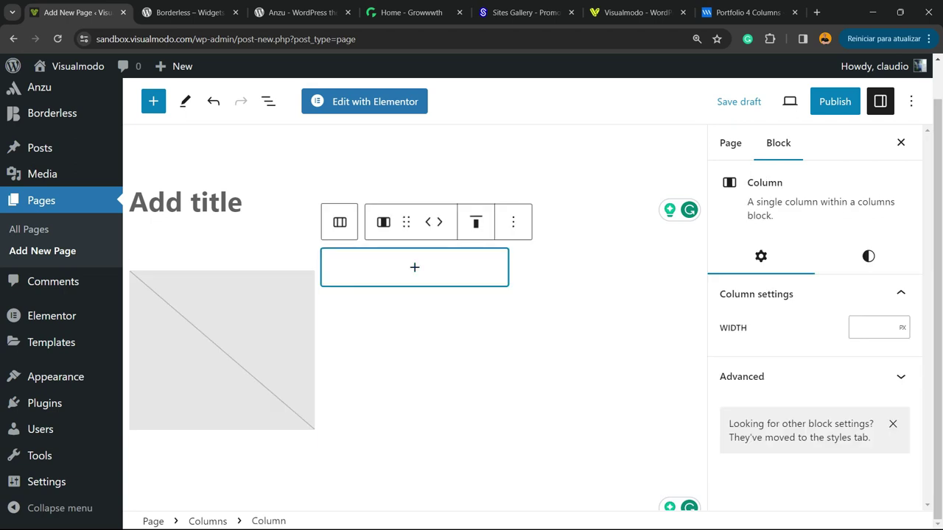
{"action": "left_click", "coordinate": [415, 267]}
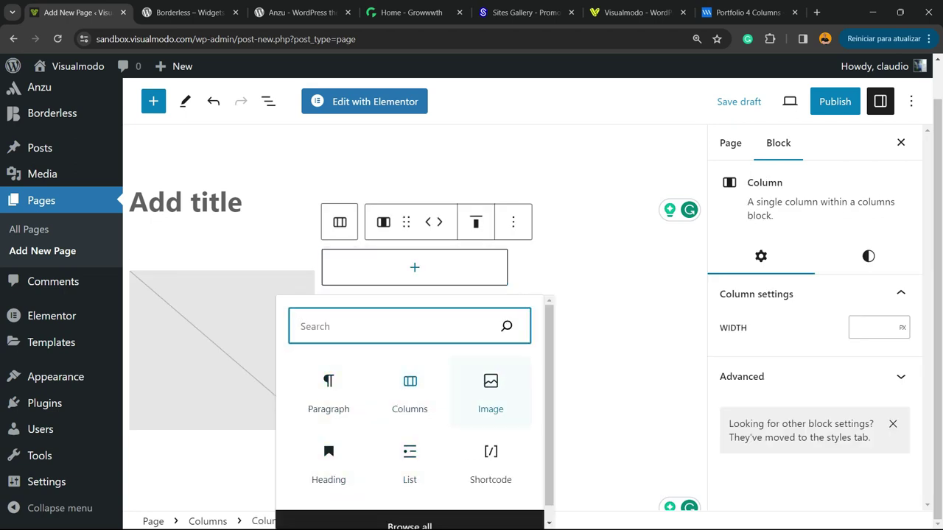
{"action": "left_click", "coordinate": [490, 392]}
{"action": "left_click", "coordinate": [608, 286]}
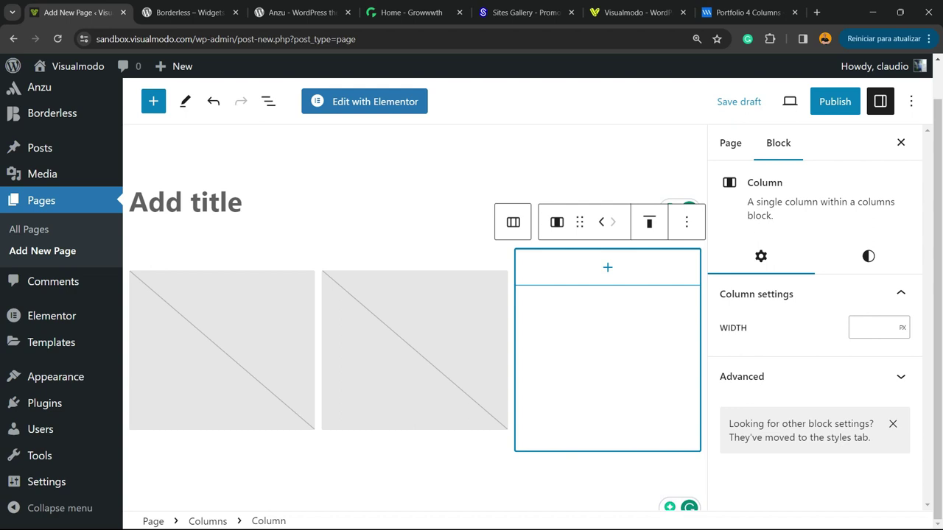
{"action": "left_click", "coordinate": [608, 267]}
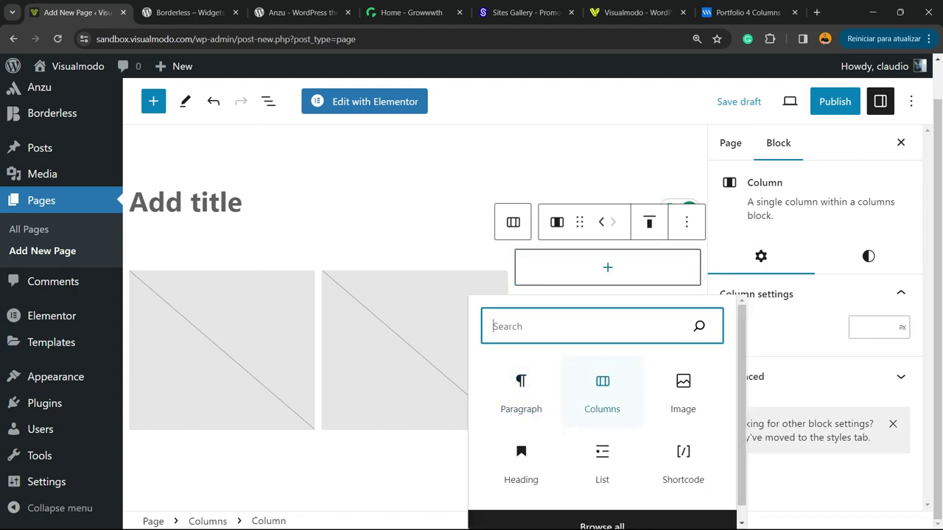
{"action": "left_click", "coordinate": [683, 390]}
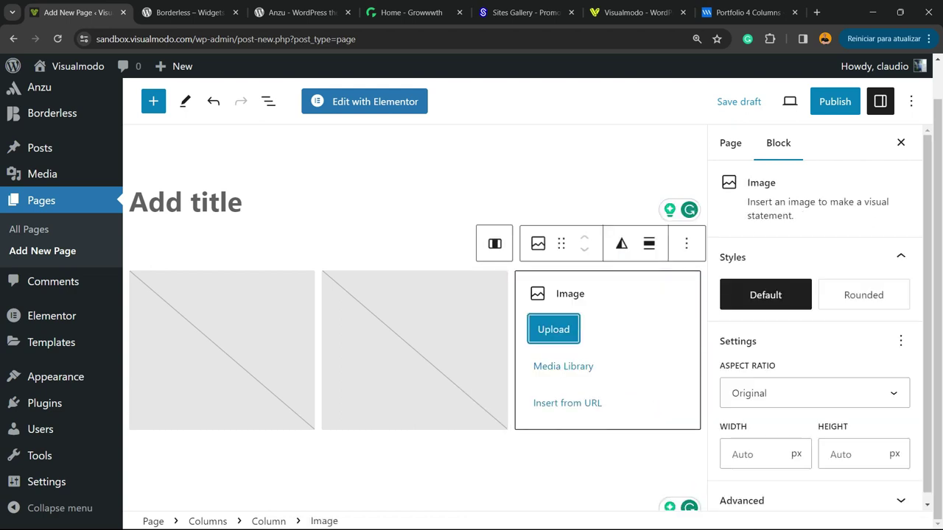
- Fill the first column's Image block with the picture of three eggs from the Media Library
{"action": "left_click", "coordinate": [213, 354]}
{"action": "left_click", "coordinate": [178, 366]}
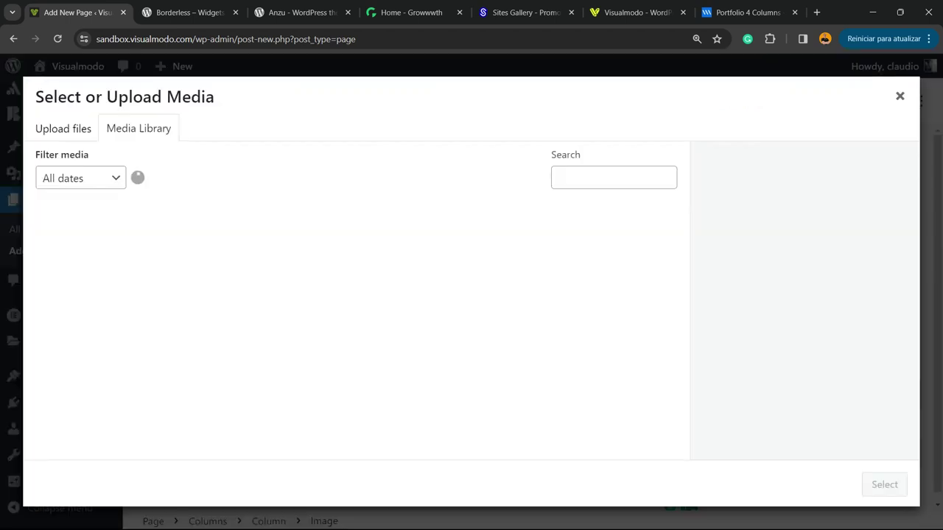
{"action": "scroll", "coordinate": [350, 331], "scroll_direction": "down", "scroll_amount": 2}
{"action": "left_click", "coordinate": [405, 344]}
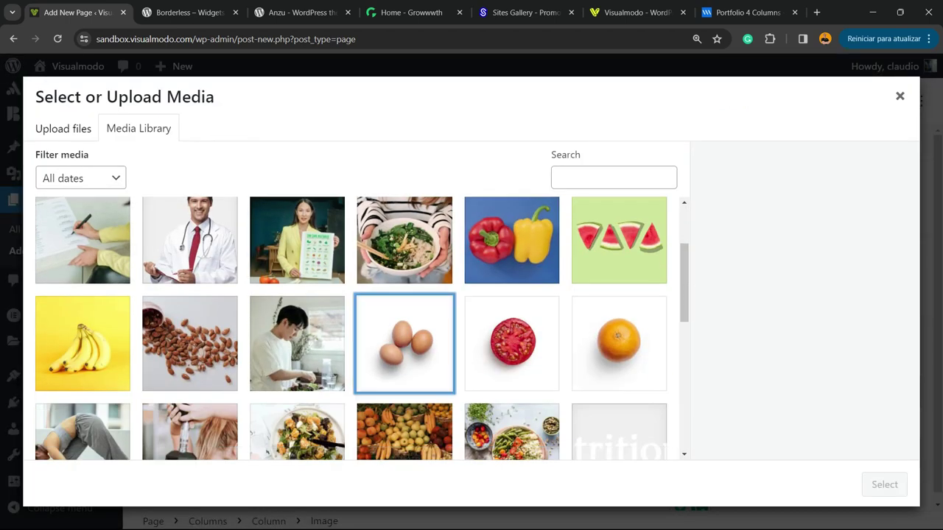
{"action": "left_click", "coordinate": [885, 484]}
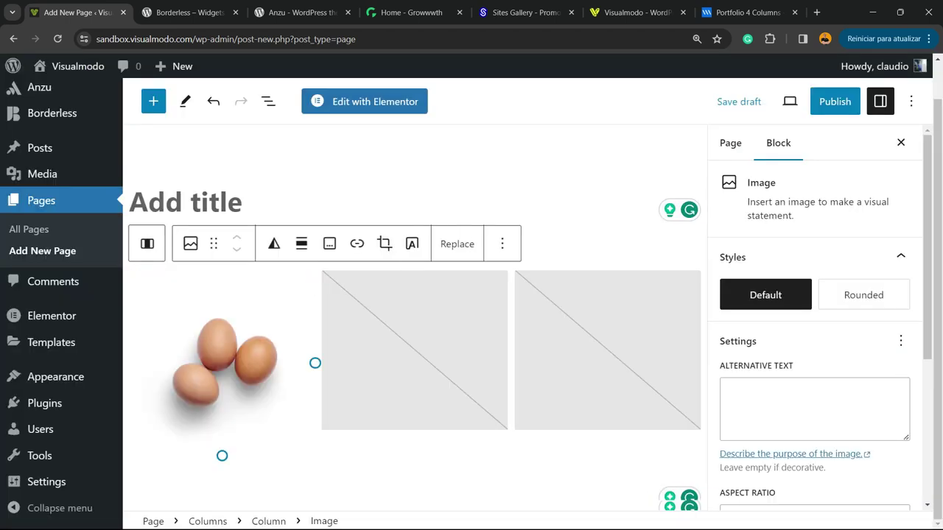
- Fill the second column's Image block with the sliced tomato picture from the Media Library
{"action": "left_click", "coordinate": [324, 361]}
{"action": "left_click", "coordinate": [371, 364]}
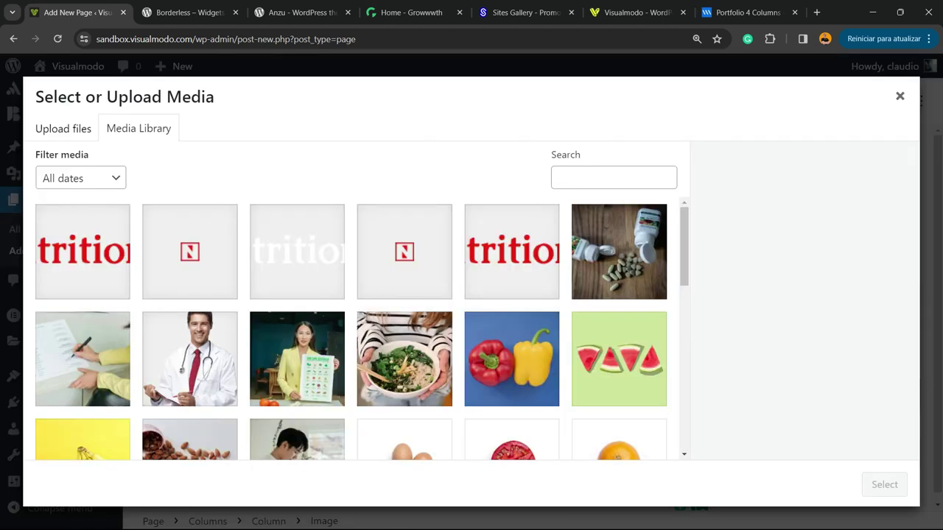
{"action": "scroll", "coordinate": [512, 339], "scroll_direction": "down", "scroll_amount": 2}
{"action": "left_click", "coordinate": [512, 344]}
{"action": "left_click", "coordinate": [885, 483]}
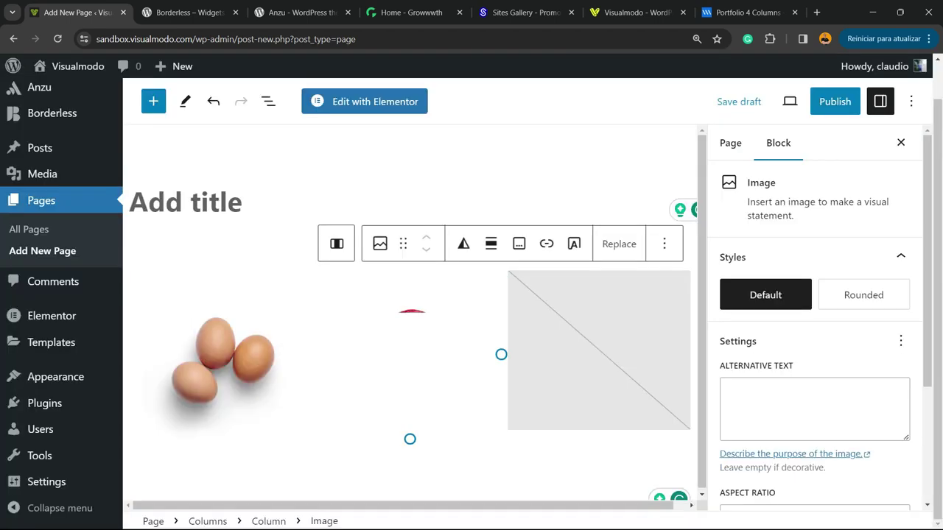
- Fill the third column's Image block with the orange picture from the Media Library
{"action": "left_click", "coordinate": [600, 350]}
{"action": "left_click", "coordinate": [563, 366]}
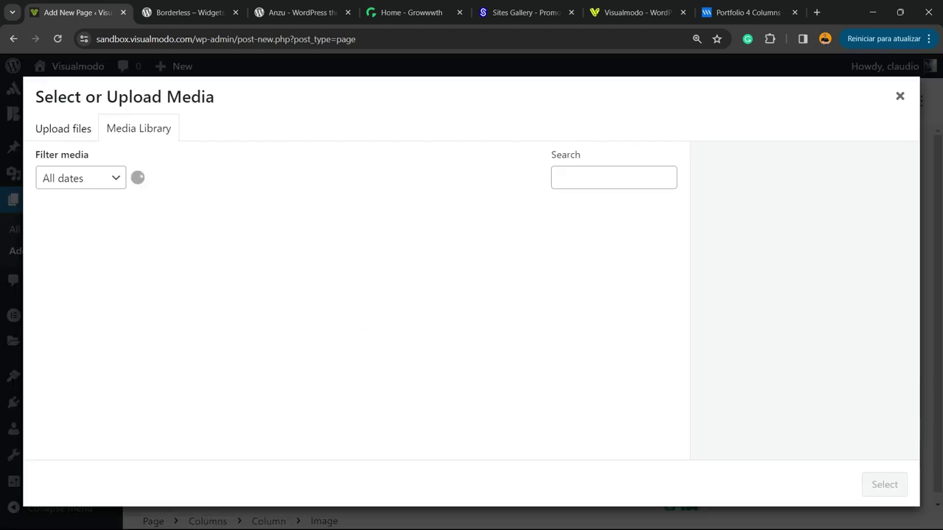
{"action": "scroll", "coordinate": [618, 343], "scroll_direction": "down", "scroll_amount": 2}
{"action": "left_click", "coordinate": [619, 344]}
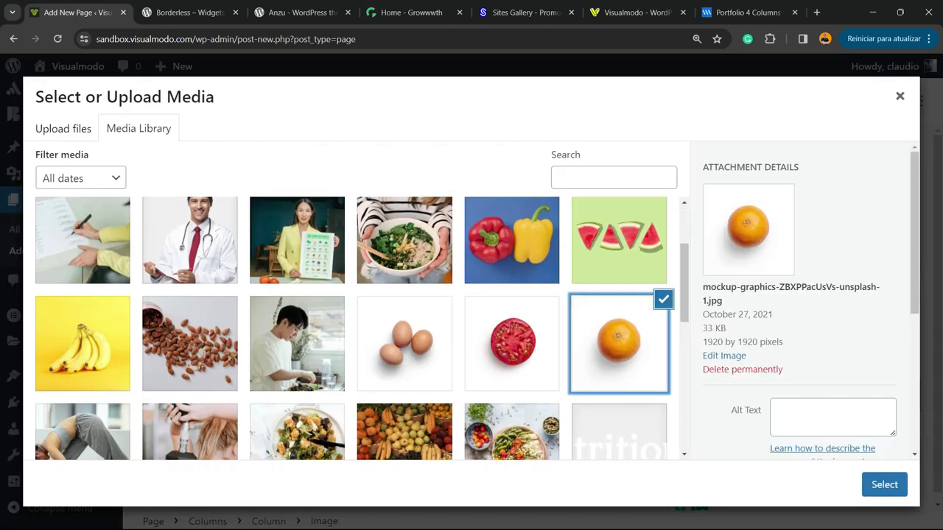
{"action": "left_click", "coordinate": [885, 484]}
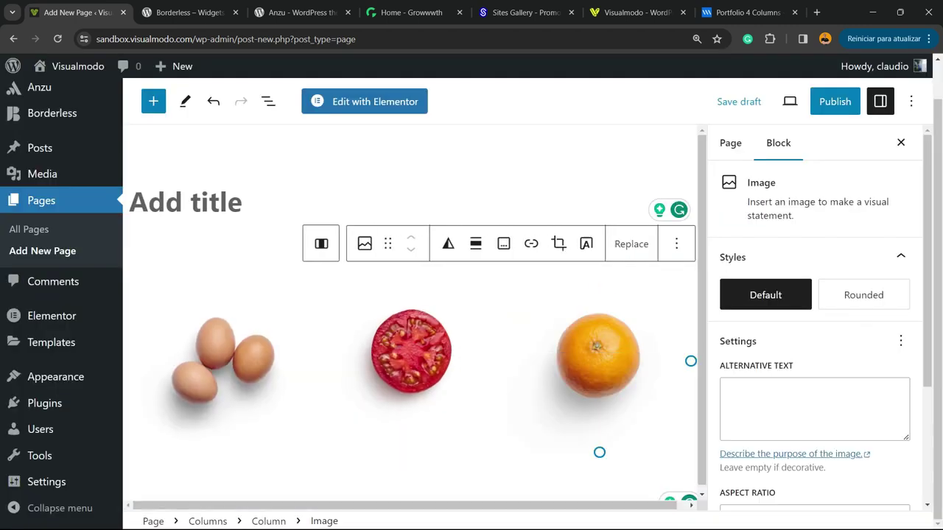
{"action": "key", "text": "ctrl+minus"}
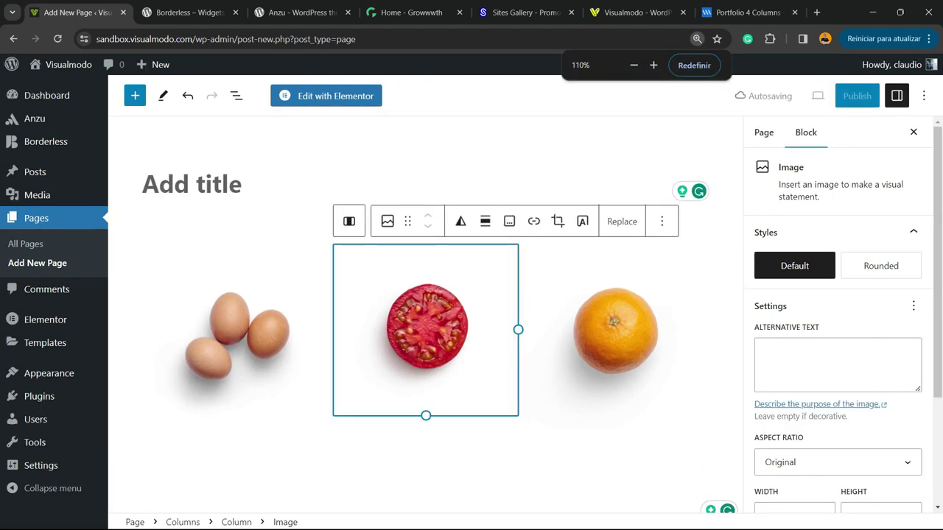
{"action": "left_click", "coordinate": [234, 337]}
{"action": "left_click", "coordinate": [426, 331]}
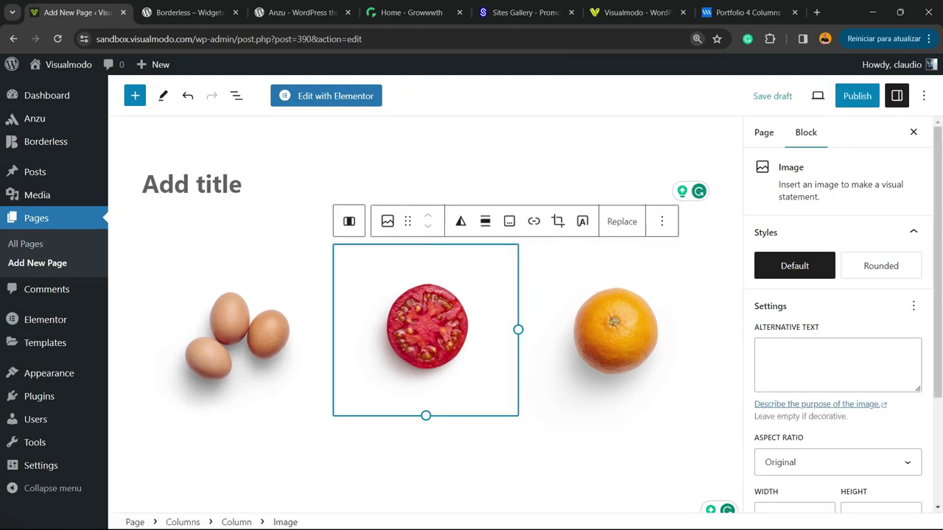
{"action": "left_click", "coordinate": [616, 335]}
{"action": "left_click", "coordinate": [427, 331]}
- Set the resolution of the orange image in the third column to Full Size
{"action": "left_click", "coordinate": [616, 335]}
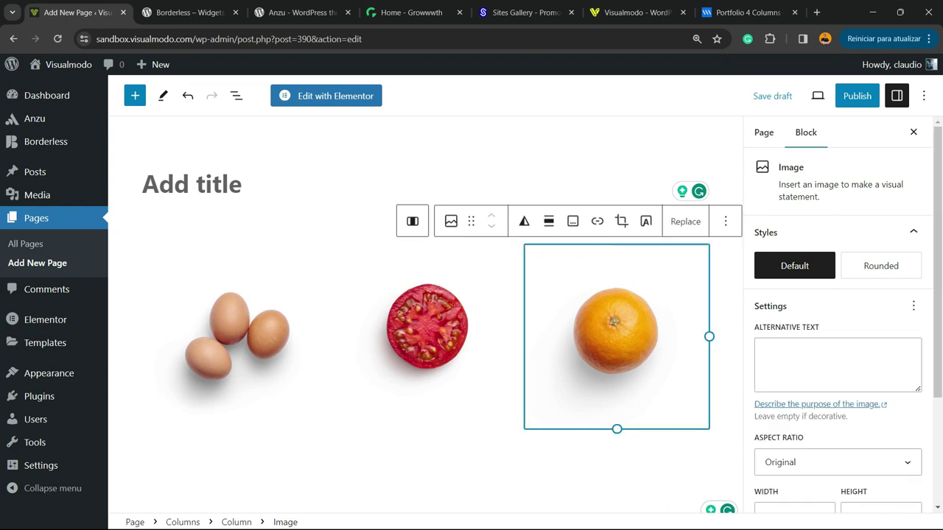
{"action": "scroll", "coordinate": [837, 332], "scroll_direction": "down", "scroll_amount": 3}
{"action": "left_click", "coordinate": [837, 416]}
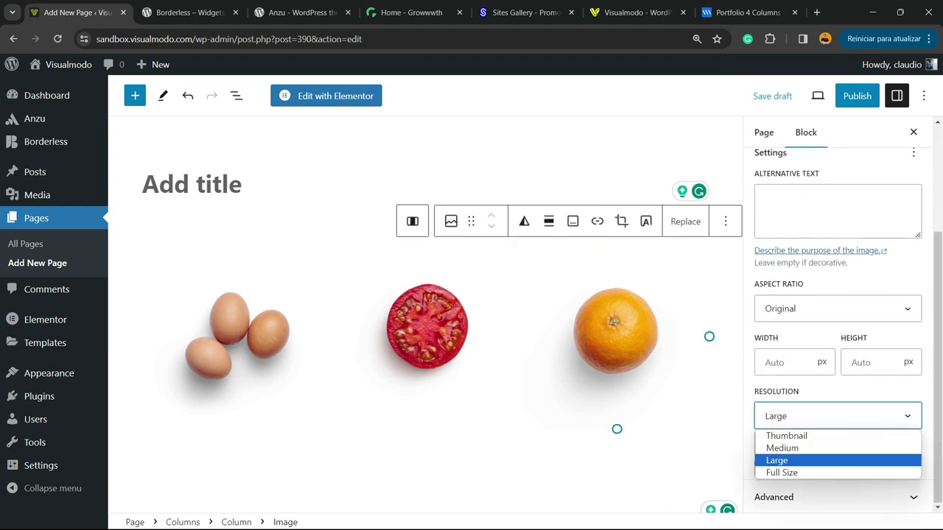
{"action": "left_click", "coordinate": [782, 473]}
- Set the resolution of the tomato image in the second column to Full Size
{"action": "left_click", "coordinate": [427, 327]}
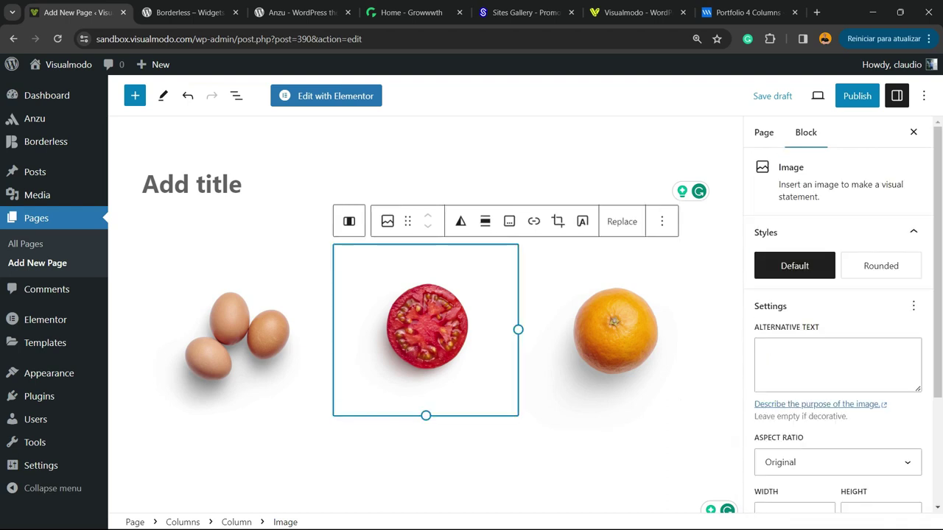
{"action": "left_click", "coordinate": [837, 462]}
{"action": "left_click", "coordinate": [794, 508]}
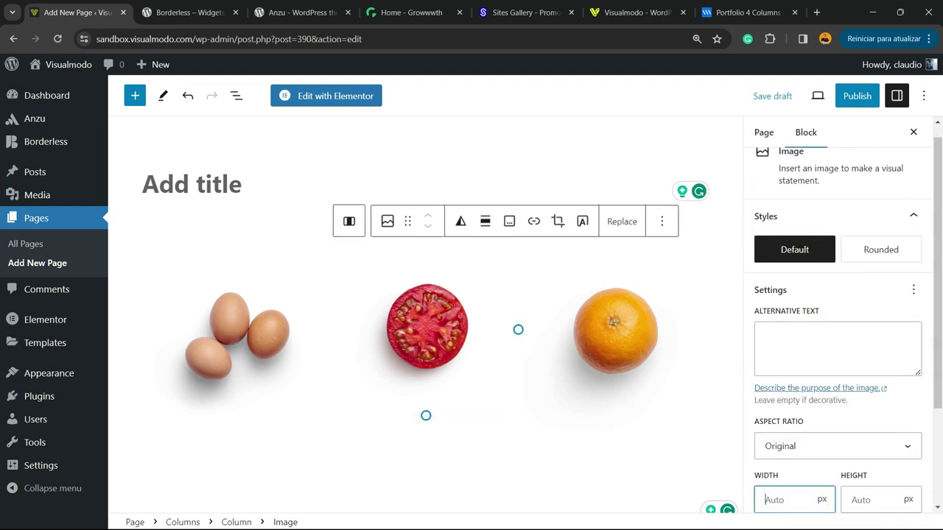
{"action": "scroll", "coordinate": [795, 501], "scroll_direction": "down", "scroll_amount": 2}
{"action": "left_click", "coordinate": [837, 430]}
{"action": "left_click", "coordinate": [782, 487]}
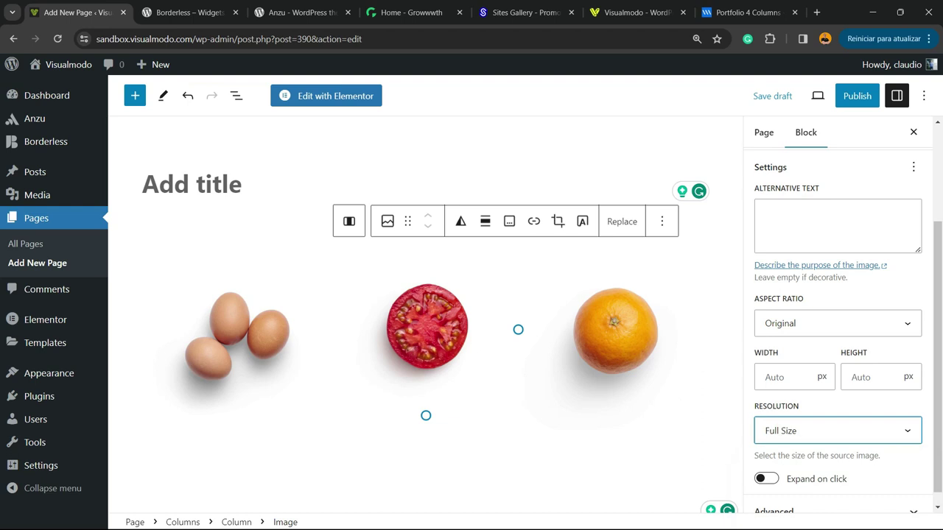
{"action": "scroll", "coordinate": [782, 487], "scroll_direction": "down", "scroll_amount": 1}
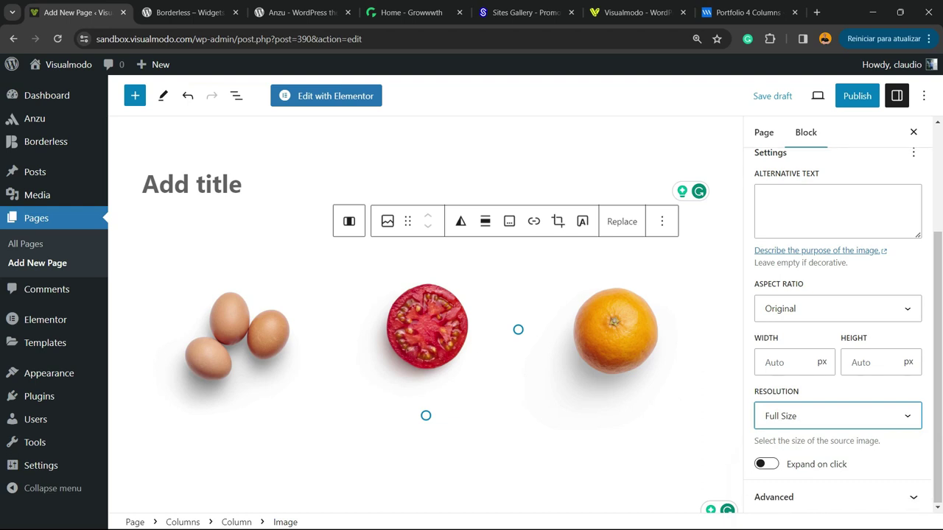
- Set the resolution of the eggs image in the first column to Full Size
{"action": "left_click", "coordinate": [234, 337]}
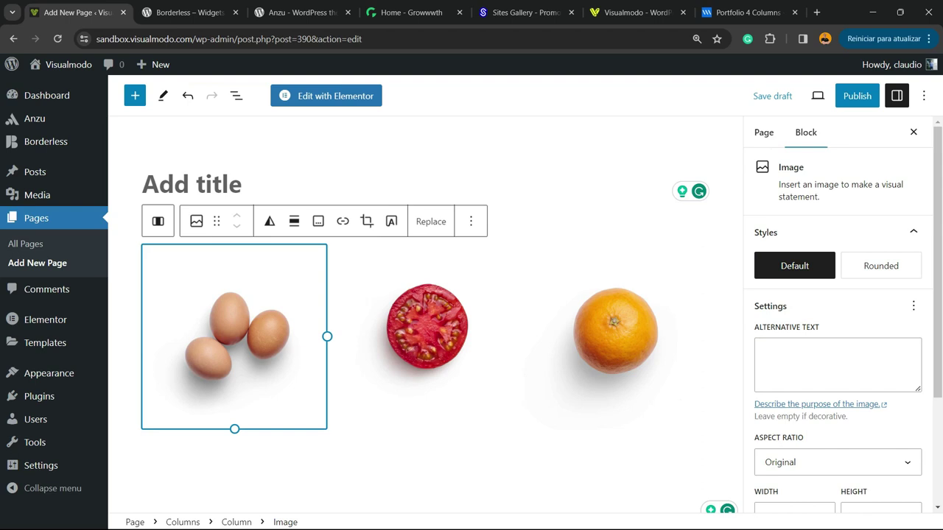
{"action": "scroll", "coordinate": [837, 383], "scroll_direction": "down", "scroll_amount": 3}
{"action": "left_click", "coordinate": [832, 416]}
{"action": "left_click", "coordinate": [784, 474]}
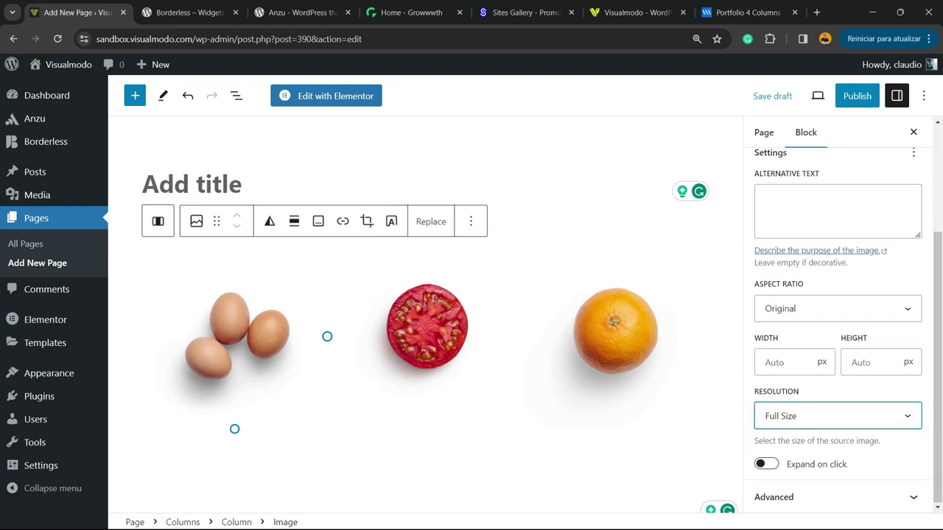
{"action": "scroll", "coordinate": [838, 331], "scroll_direction": "up", "scroll_amount": 3}
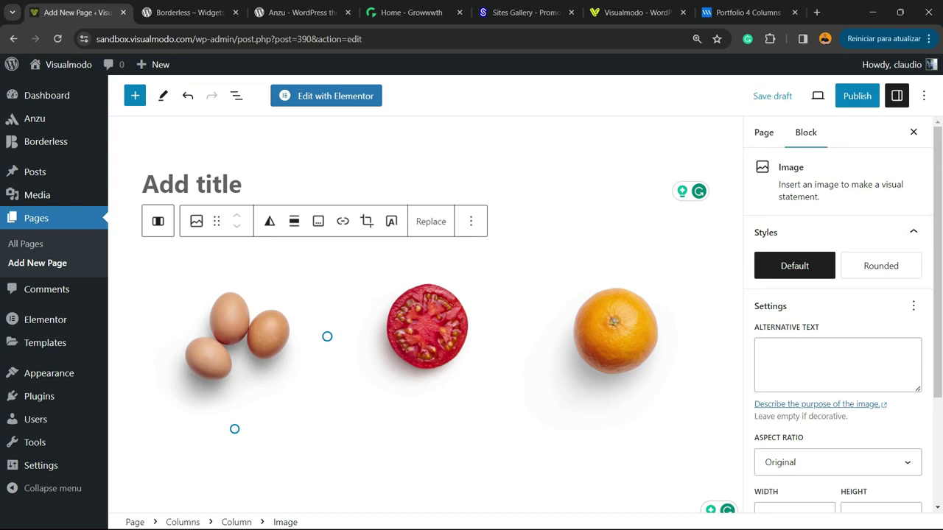
{"action": "scroll", "coordinate": [838, 332], "scroll_direction": "down", "scroll_amount": 2}
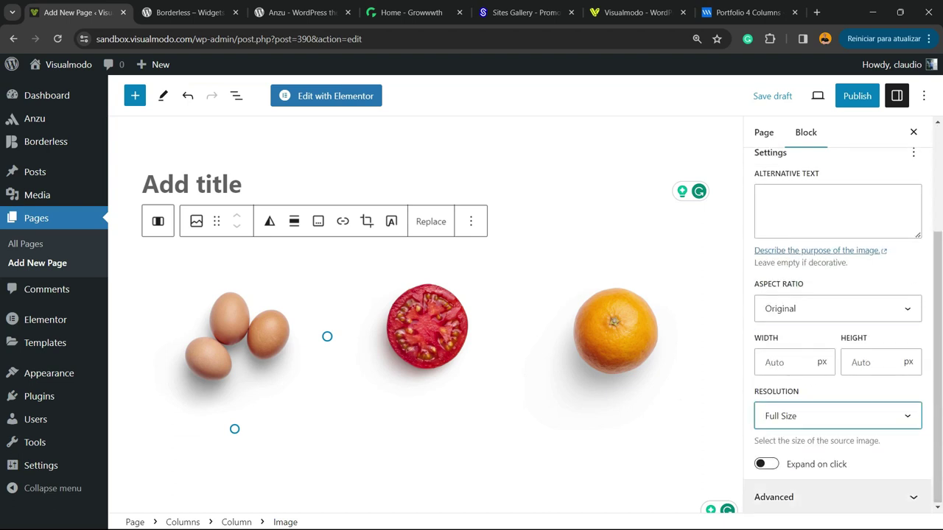
{"action": "scroll", "coordinate": [837, 331], "scroll_direction": "up", "scroll_amount": 2}
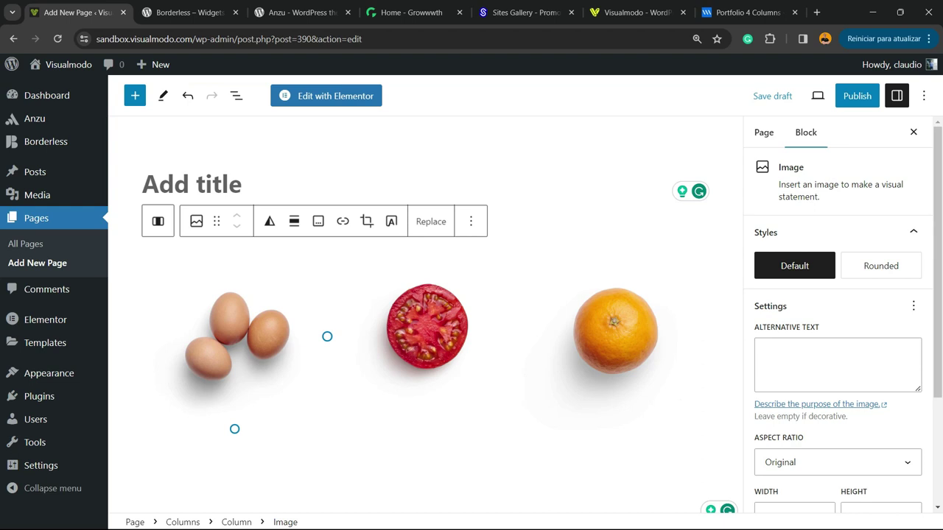
{"action": "left_click", "coordinate": [616, 331]}
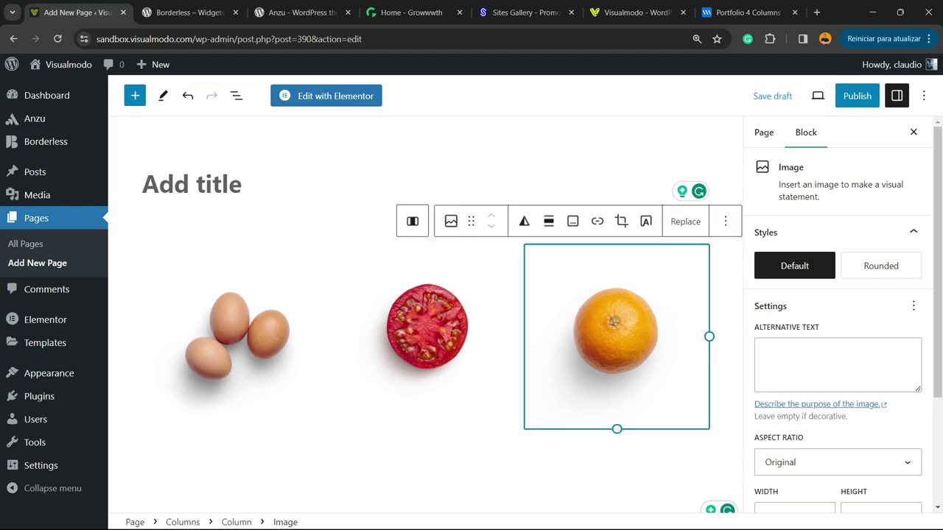
{"action": "left_click", "coordinate": [427, 328]}
{"action": "left_click", "coordinate": [234, 336]}
- Search the blocks for "gal" and add a Gallery block below the three image columns
{"action": "left_click", "coordinate": [442, 457]}
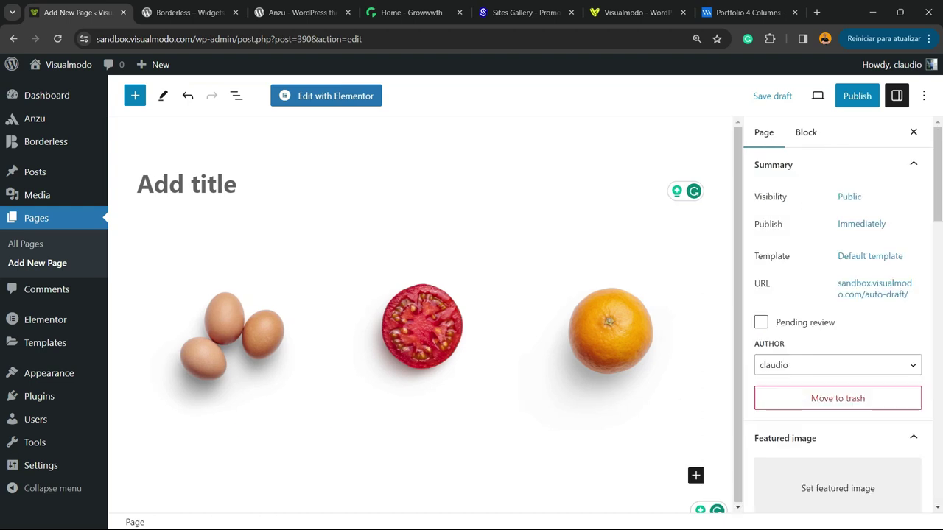
{"action": "left_click", "coordinate": [696, 475]}
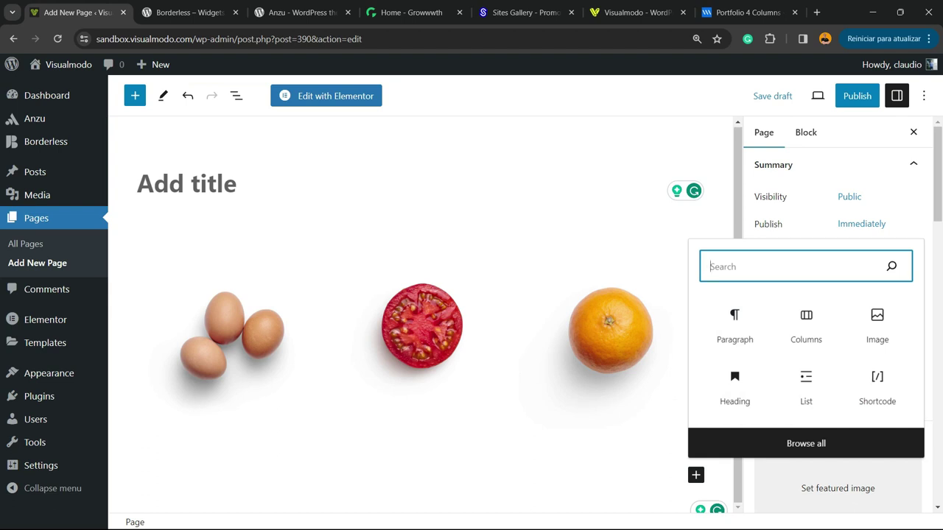
{"action": "type", "text": "gal"}
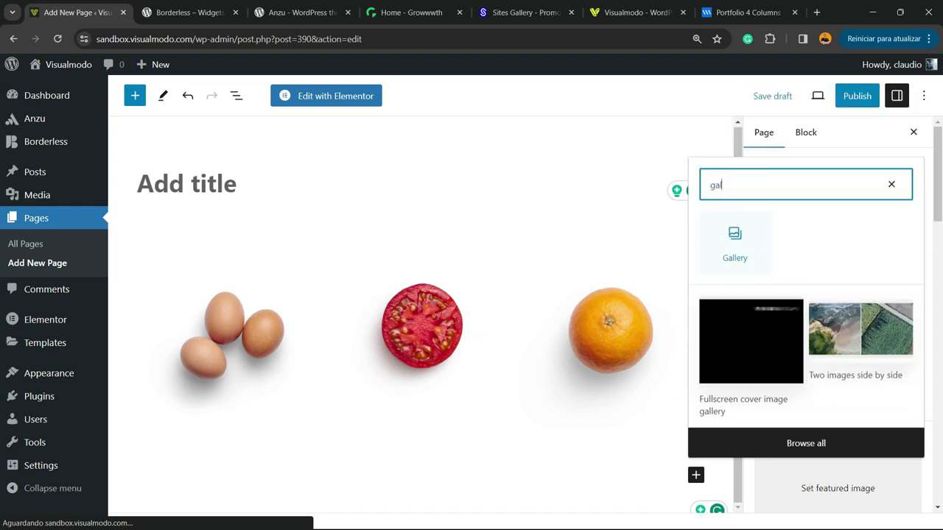
{"action": "left_click", "coordinate": [734, 244]}
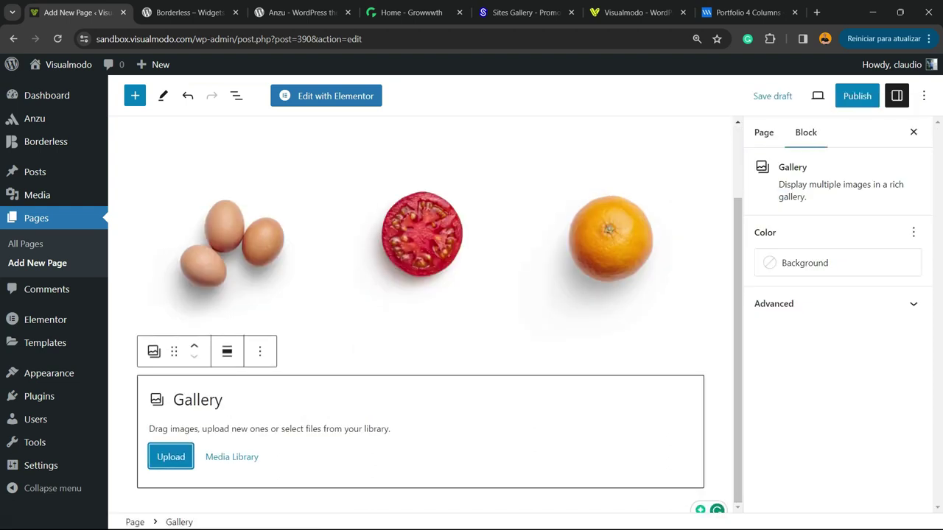
- Create a new gallery from the eggs, sliced tomato and orange pictures in the Media Library
{"action": "key", "text": "Tab"}
{"action": "key", "text": "Return"}
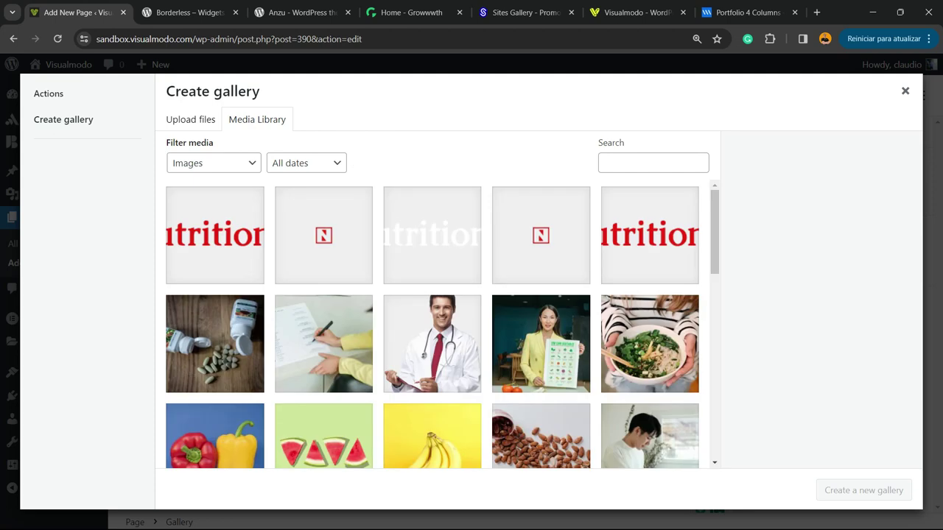
{"action": "scroll", "coordinate": [432, 328], "scroll_direction": "down", "scroll_amount": 3}
{"action": "left_click", "coordinate": [215, 315]}
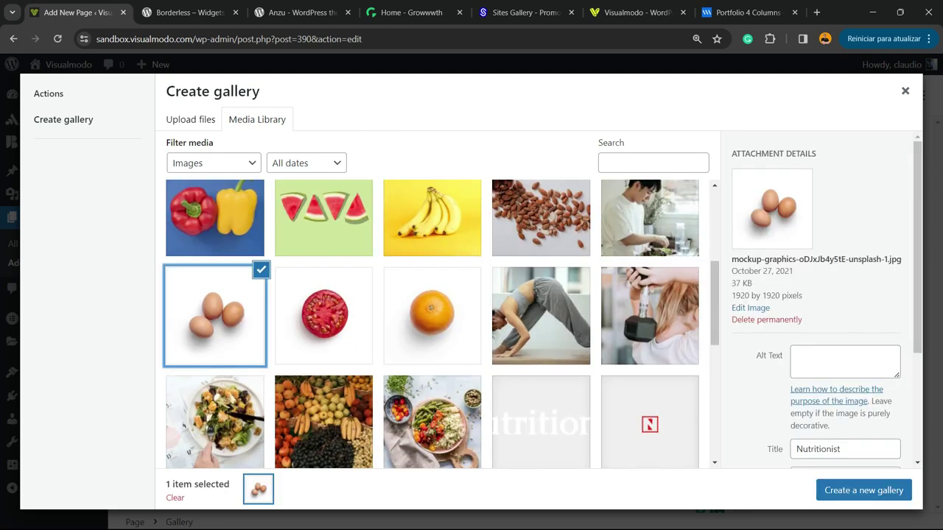
{"action": "left_click", "coordinate": [324, 316]}
{"action": "left_click", "coordinate": [433, 316]}
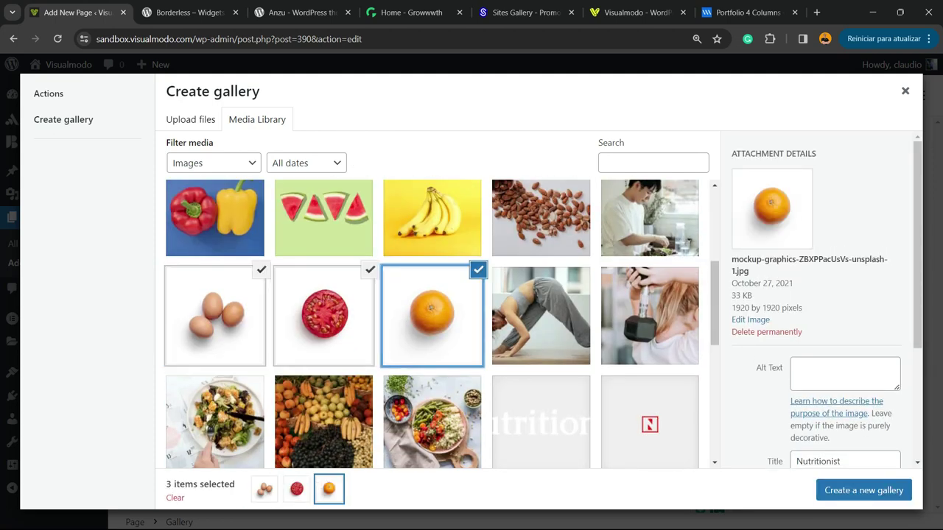
{"action": "scroll", "coordinate": [432, 324], "scroll_direction": "down", "scroll_amount": 2}
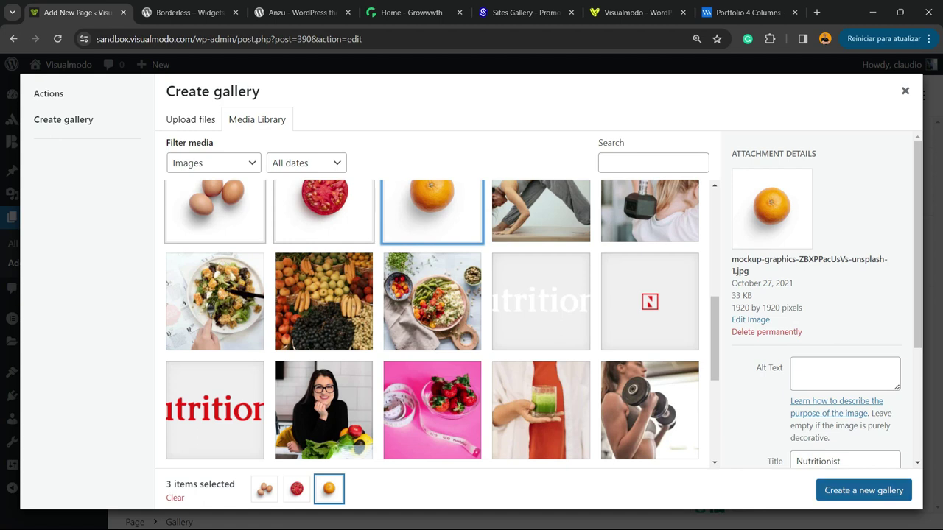
{"action": "left_click", "coordinate": [863, 490]}
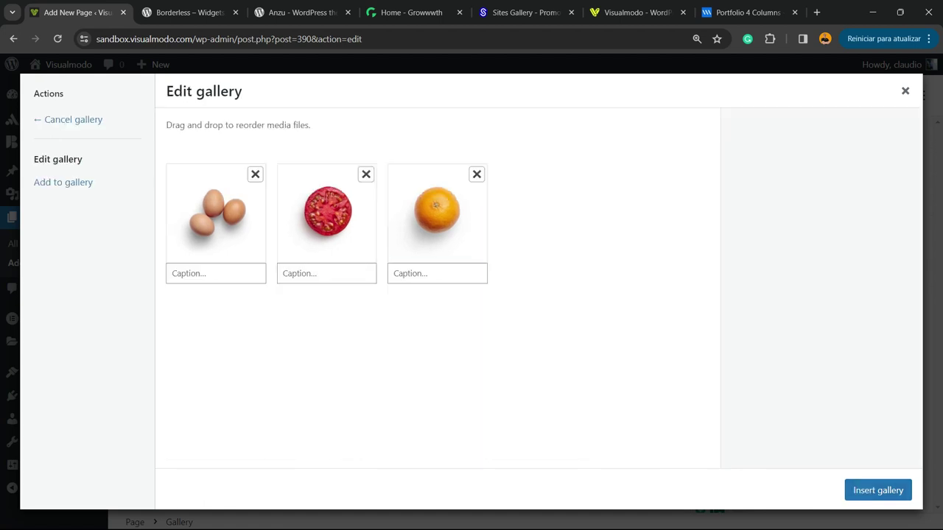
- Review the eggs, tomato and orange pictures in the new gallery and insert it into the page
{"action": "left_click", "coordinate": [216, 213]}
{"action": "left_click", "coordinate": [326, 214]}
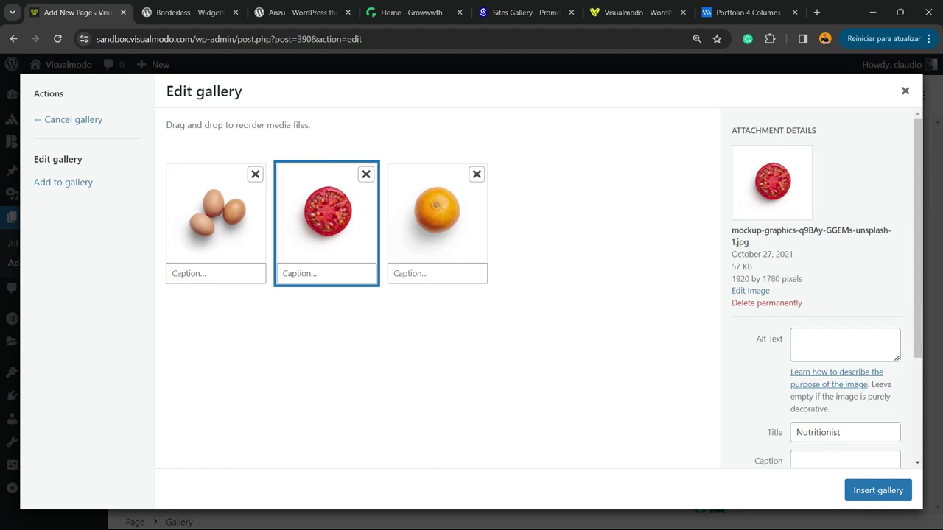
{"action": "left_click", "coordinate": [437, 213]}
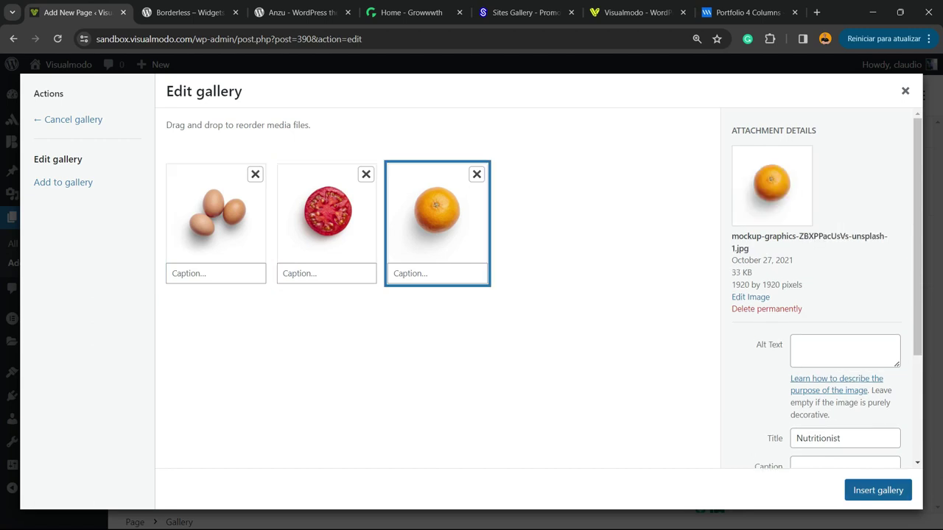
{"action": "left_click", "coordinate": [878, 490]}
{"action": "left_click", "coordinate": [420, 402]}
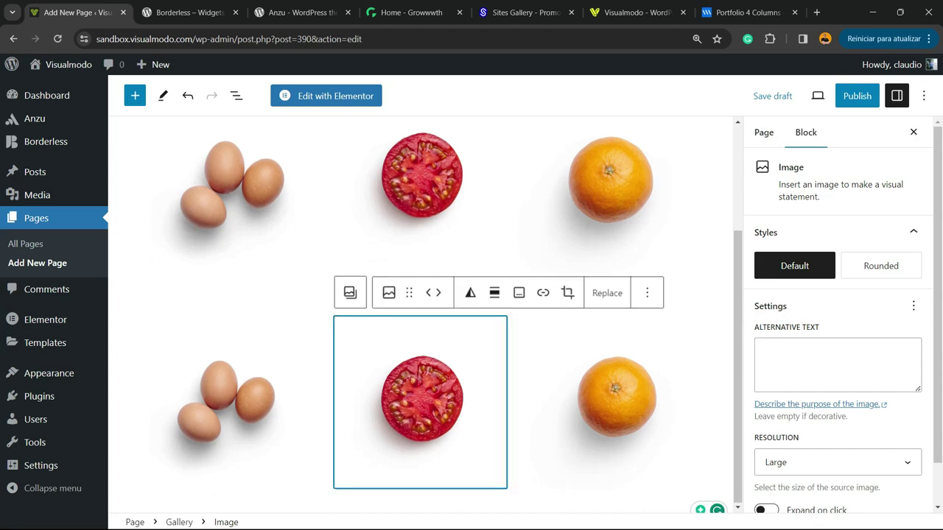
{"action": "left_click", "coordinate": [617, 402]}
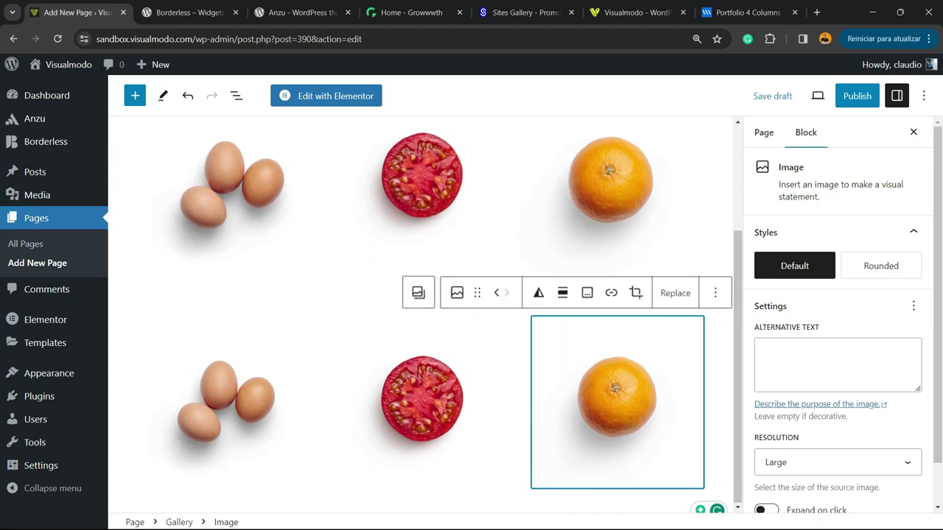
{"action": "scroll", "coordinate": [830, 358], "scroll_direction": "down", "scroll_amount": 2}
{"action": "scroll", "coordinate": [831, 358], "scroll_direction": "up", "scroll_amount": 2}
{"action": "left_click", "coordinate": [223, 402]}
- Select the whole Gallery block and examine its columns, link target, resolution and advanced settings
{"action": "left_click_drag", "start_coordinate": [223, 402], "coordinate": [420, 311]}
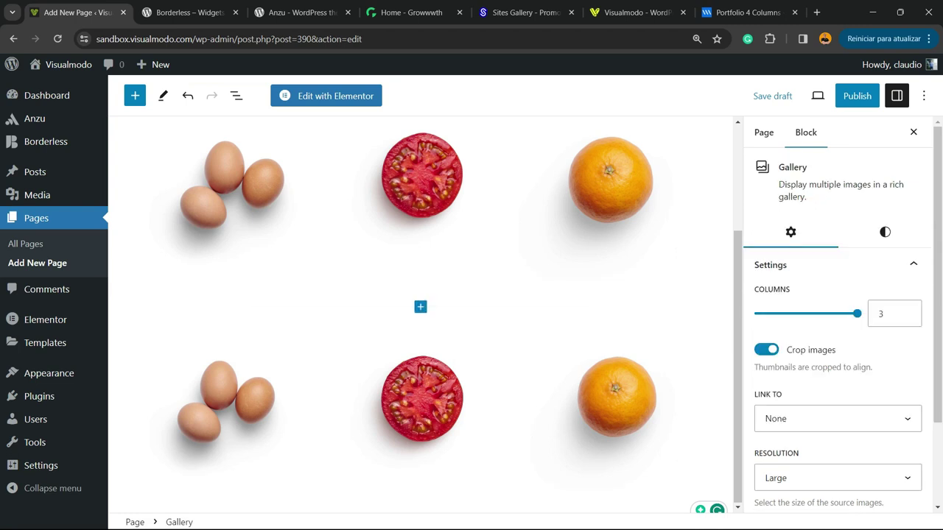
{"action": "left_click", "coordinate": [421, 402]}
{"action": "left_click", "coordinate": [421, 306]}
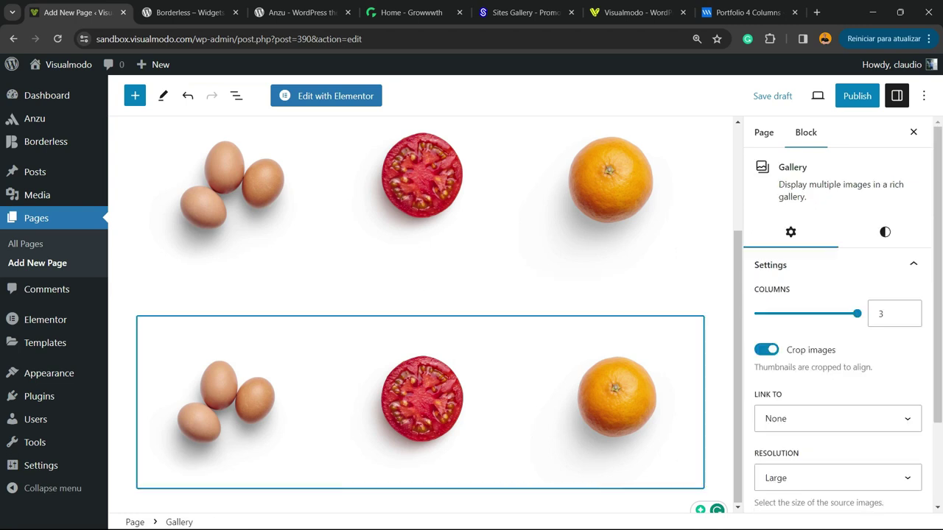
{"action": "mouse_move", "coordinate": [856, 313]}
{"action": "left_mouse_down"}
{"action": "mouse_move", "coordinate": [755, 313]}
{"action": "mouse_move", "coordinate": [856, 314]}
{"action": "left_mouse_up"}
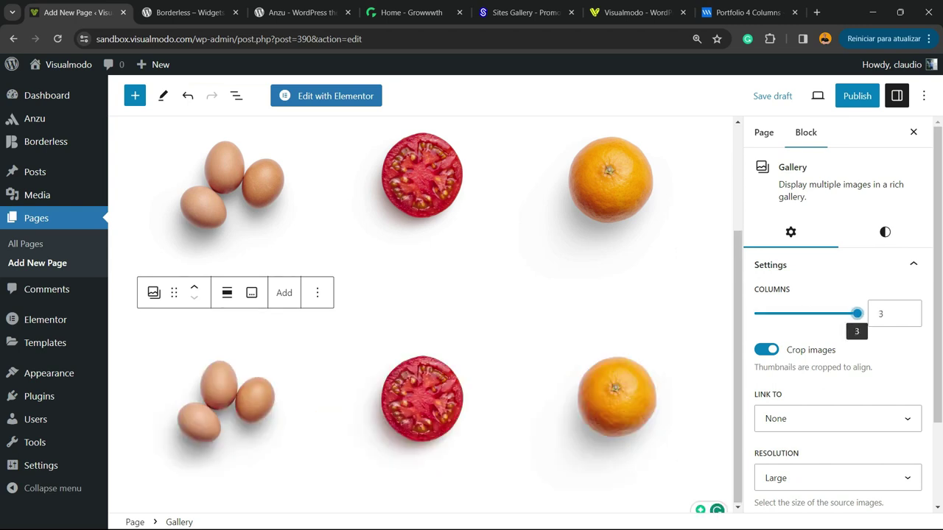
{"action": "scroll", "coordinate": [854, 201], "scroll_direction": "down", "scroll_amount": 3}
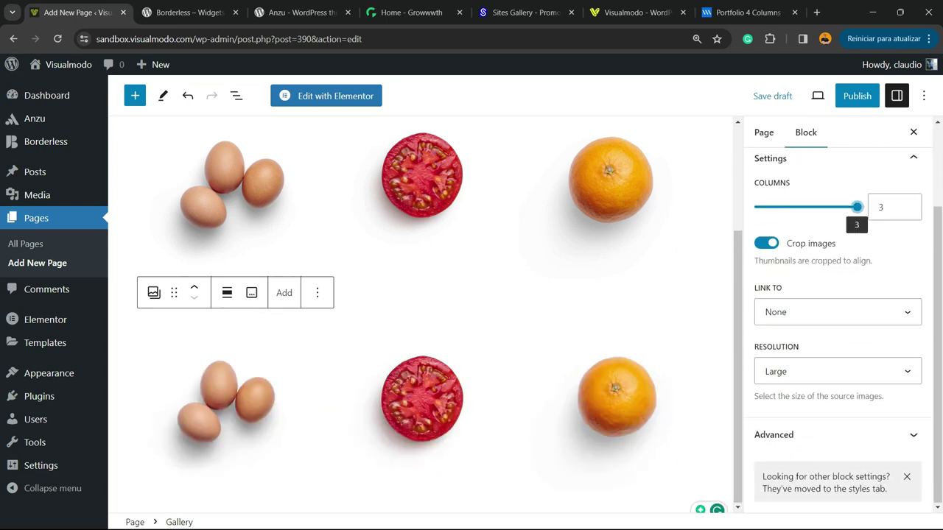
{"action": "left_click", "coordinate": [837, 313]}
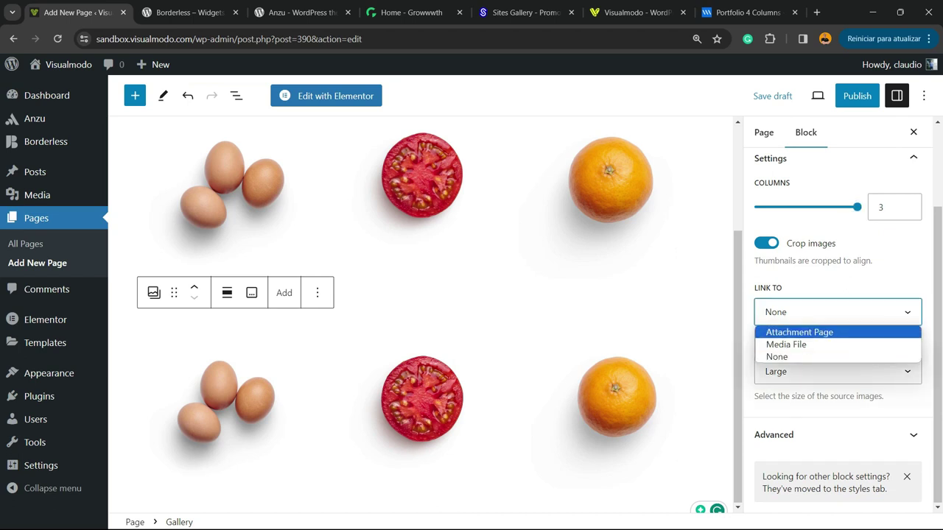
{"action": "left_click", "coordinate": [838, 312]}
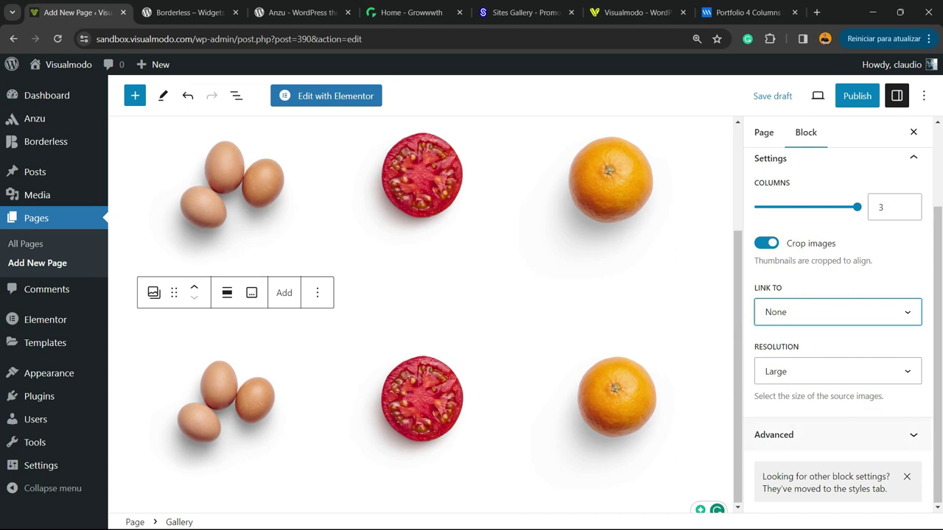
{"action": "left_click", "coordinate": [838, 435]}
{"action": "scroll", "coordinate": [838, 435], "scroll_direction": "down", "scroll_amount": 2}
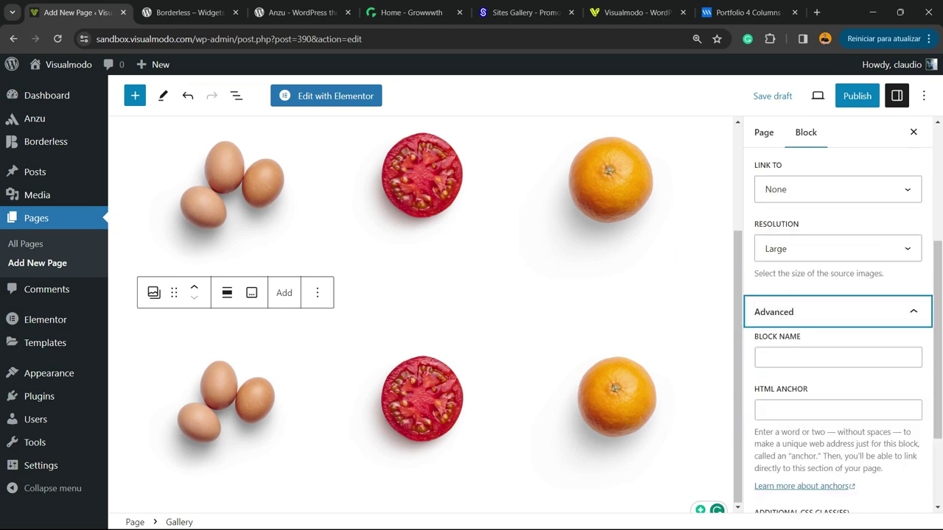
- Inspect the gallery's individual Image blocks and select their parent Gallery block
{"action": "left_click", "coordinate": [422, 400]}
{"action": "left_click", "coordinate": [616, 399]}
{"action": "left_click", "coordinate": [422, 400]}
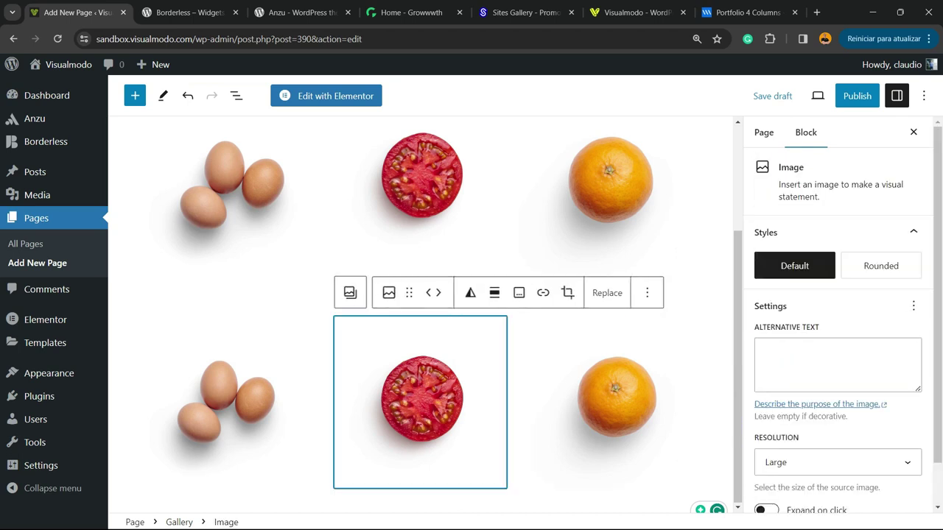
{"action": "left_click", "coordinate": [223, 402]}
{"action": "left_click", "coordinate": [616, 399]}
{"action": "scroll", "coordinate": [616, 400], "scroll_direction": "up", "scroll_amount": 2}
{"action": "scroll", "coordinate": [617, 400], "scroll_direction": "down", "scroll_amount": 2}
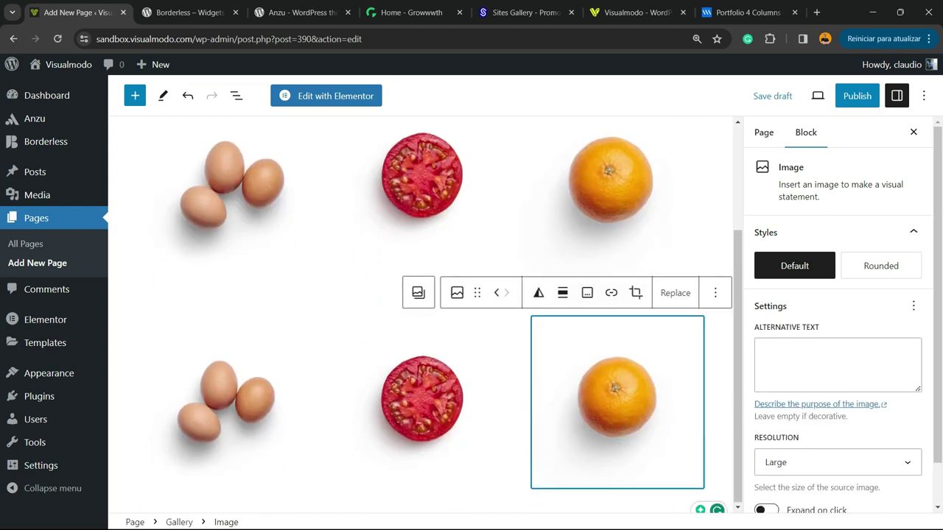
{"action": "left_click", "coordinate": [422, 400]}
{"action": "left_click", "coordinate": [350, 292]}
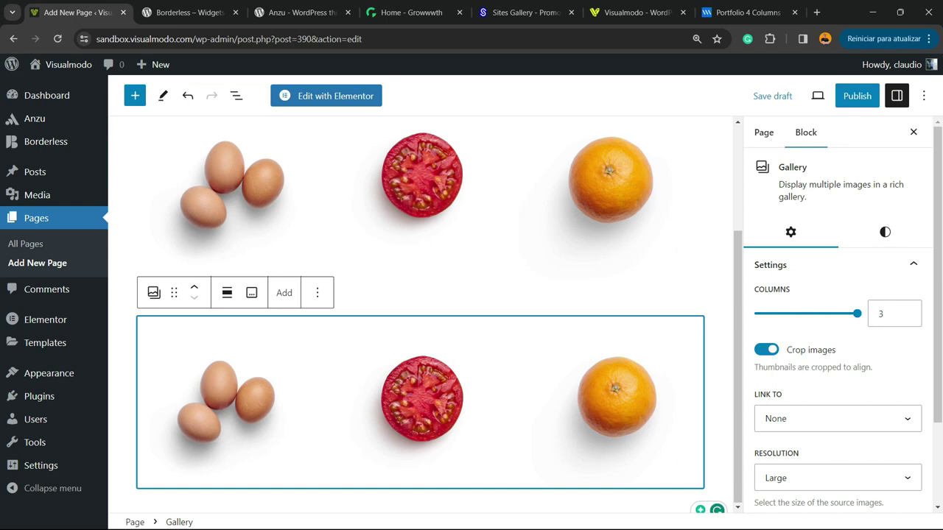
- View the open Borderless plugin page and the Anzu theme page on WordPress.org, highlighting the Anzu theme's heading
{"action": "left_click", "coordinate": [197, 12]}
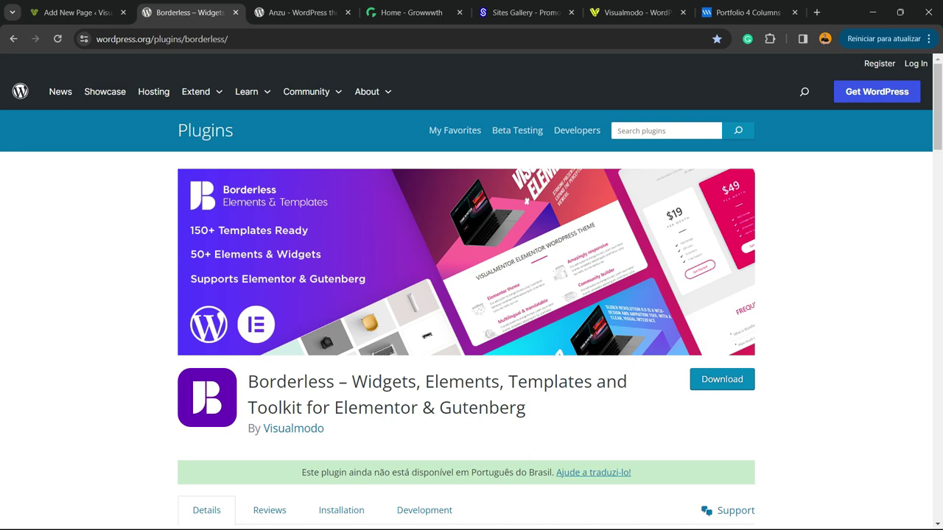
{"action": "key", "text": "ctrl+Tab"}
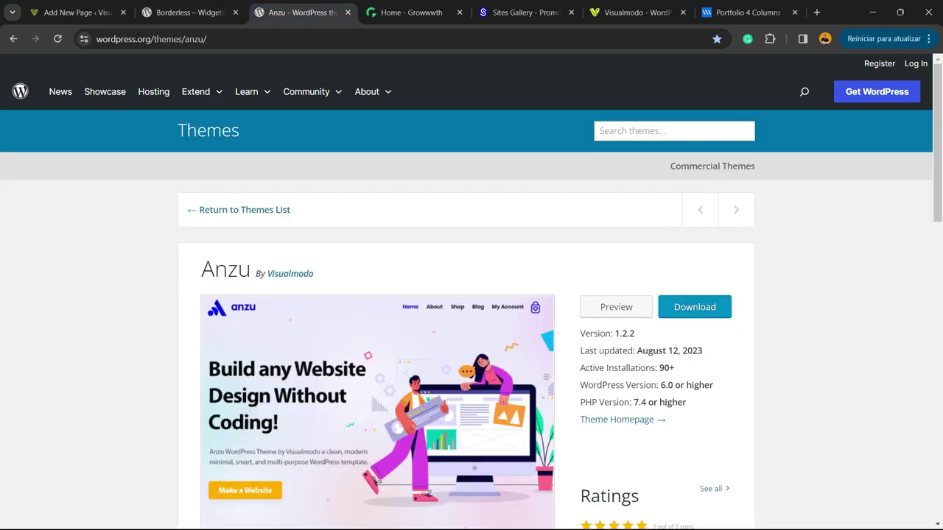
{"action": "left_click_drag", "start_coordinate": [333, 274], "coordinate": [201, 269]}
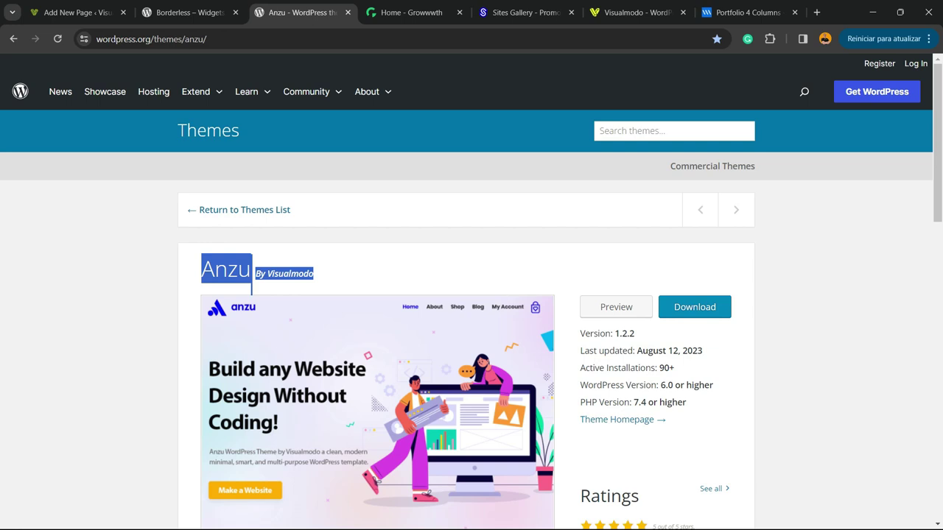
- Switch to the open Growwwth home page and browse through its list of guest posting websites
{"action": "key", "text": "ctrl+Tab"}
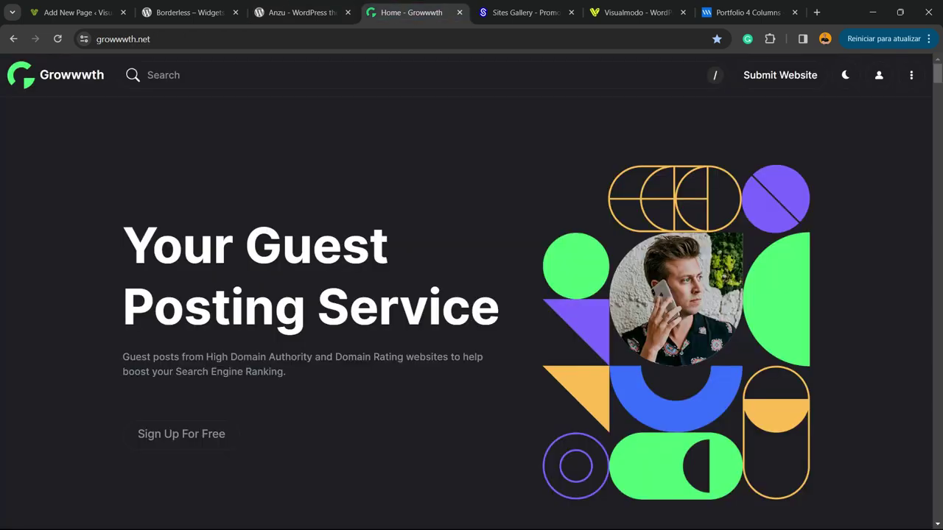
{"action": "scroll", "coordinate": [466, 353], "scroll_direction": "down", "scroll_amount": 10}
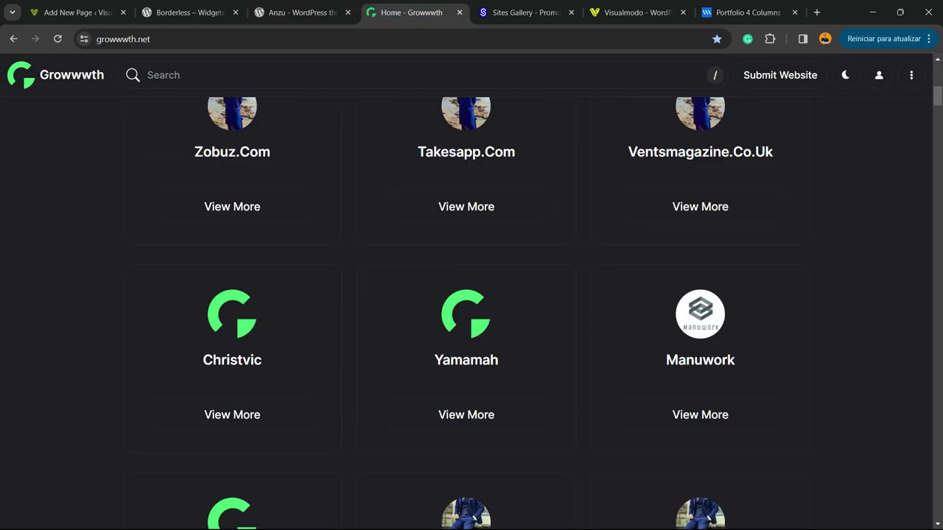
{"action": "scroll", "coordinate": [466, 309], "scroll_direction": "down", "scroll_amount": 15}
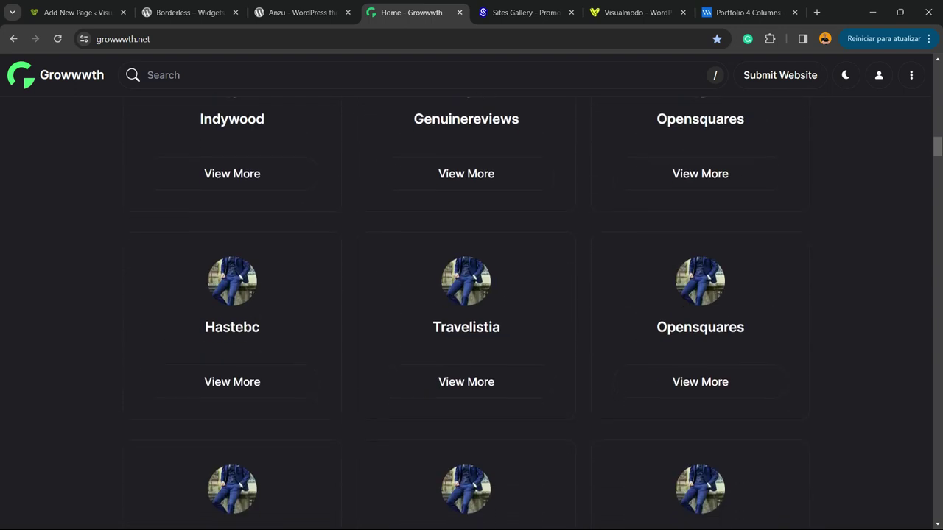
- Switch from Growwwth to the open Sites Gallery page and browse its featured site and the grid of listed websites
{"action": "scroll", "coordinate": [465, 309], "scroll_direction": "down", "scroll_amount": 10}
{"action": "key", "text": "ctrl+Tab"}
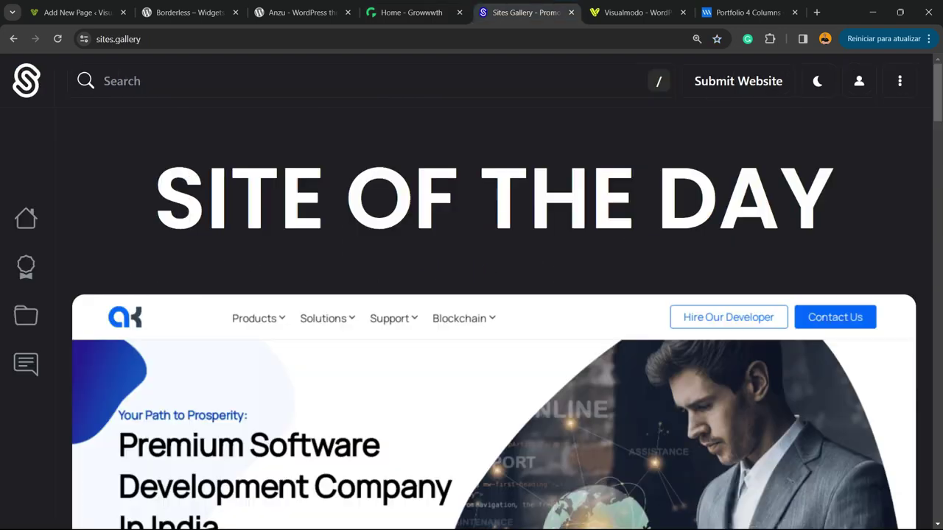
{"action": "scroll", "coordinate": [472, 317], "scroll_direction": "down", "scroll_amount": 10}
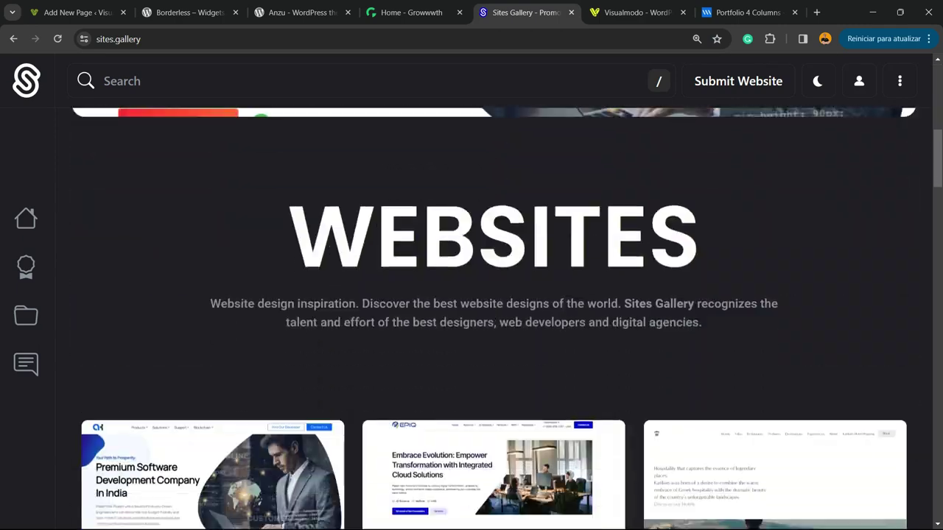
{"action": "scroll", "coordinate": [472, 317], "scroll_direction": "down", "scroll_amount": 4}
{"action": "scroll", "coordinate": [324, 294], "scroll_direction": "down", "scroll_amount": 10}
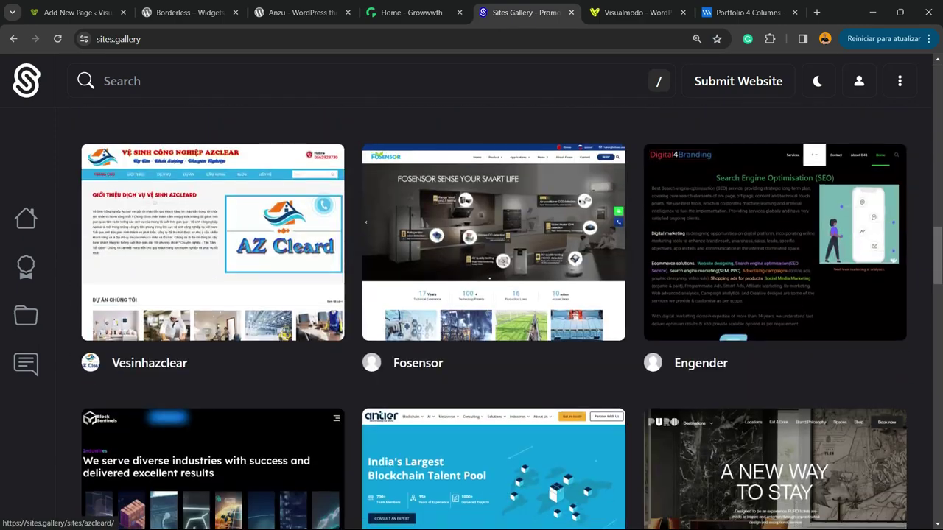
{"action": "scroll", "coordinate": [324, 294], "scroll_direction": "up", "scroll_amount": 20}
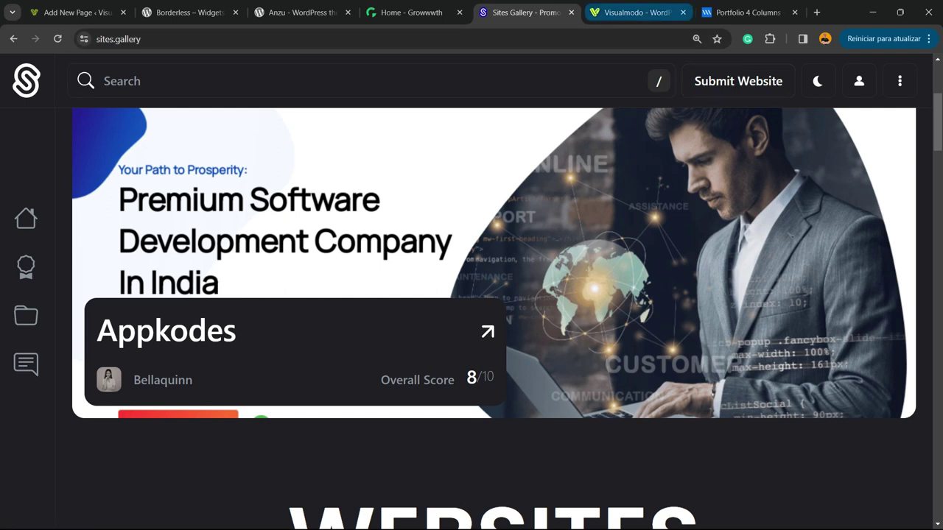
- Switch to the open Visualmodo site, open its Templates Library and browse through the starter templates
{"action": "left_click", "coordinate": [633, 13]}
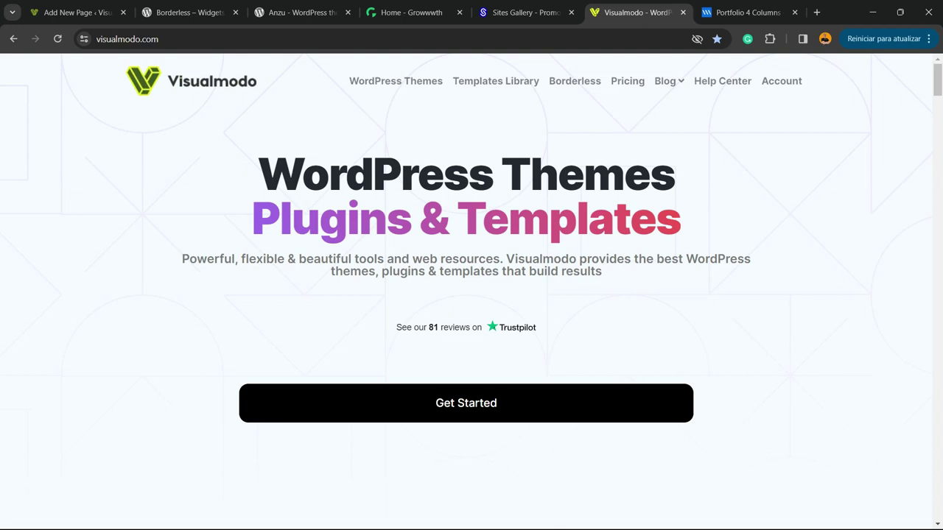
{"action": "left_click", "coordinate": [496, 81]}
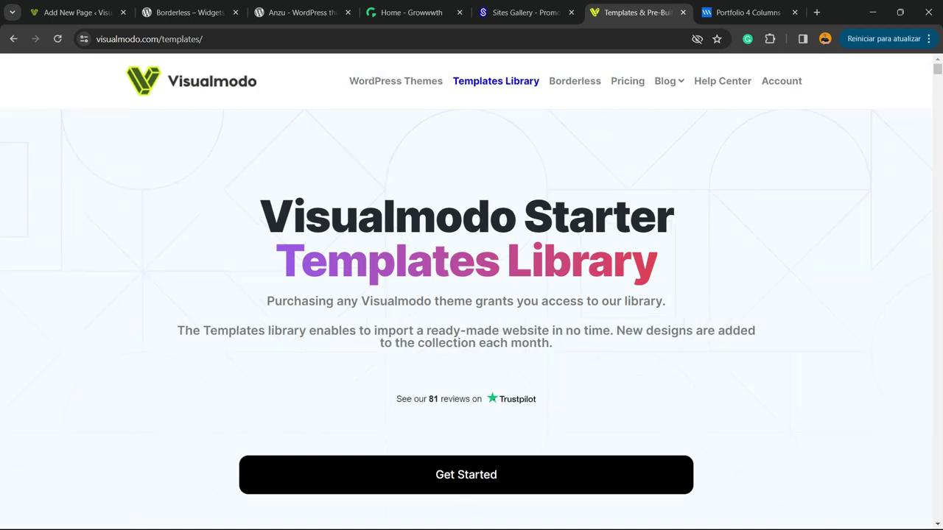
{"action": "scroll", "coordinate": [633, 368], "scroll_direction": "down", "scroll_amount": 6}
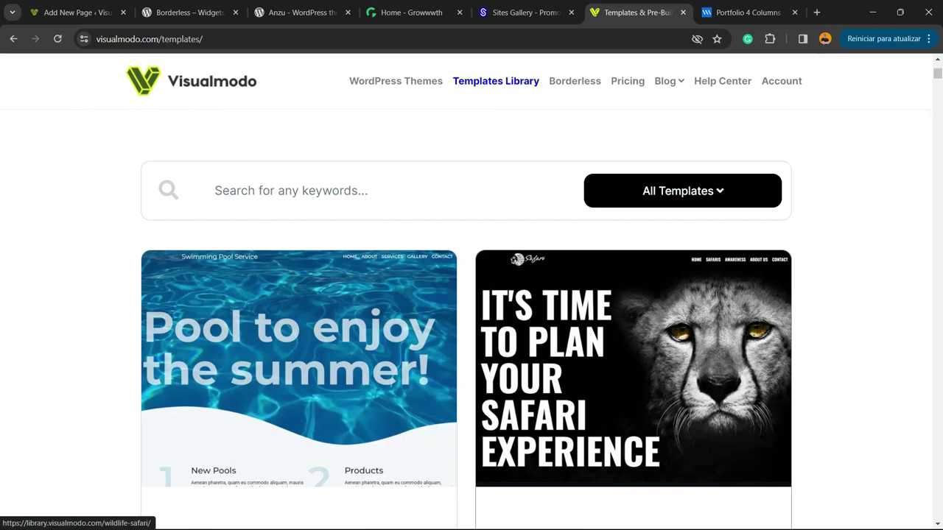
{"action": "scroll", "coordinate": [633, 368], "scroll_direction": "down", "scroll_amount": 20}
{"action": "scroll", "coordinate": [633, 369], "scroll_direction": "down", "scroll_amount": 20}
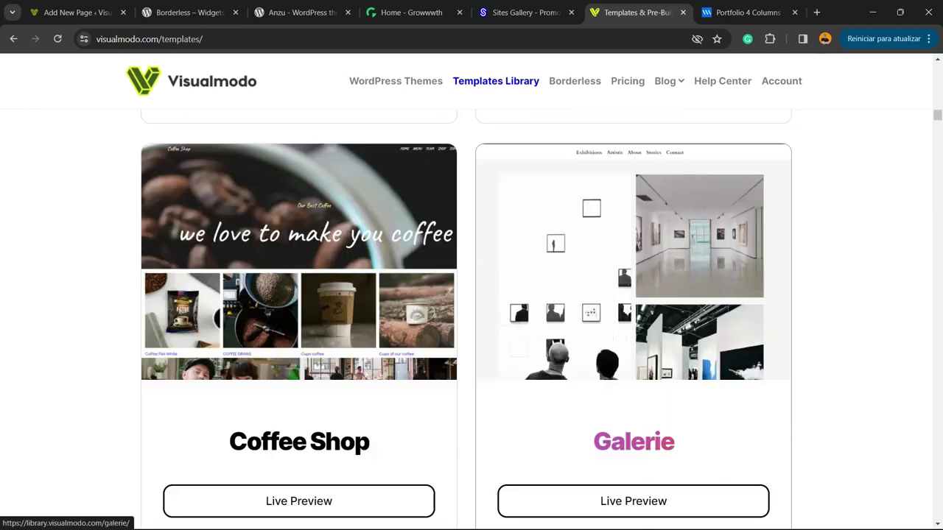
{"action": "scroll", "coordinate": [634, 368], "scroll_direction": "down", "scroll_amount": 20}
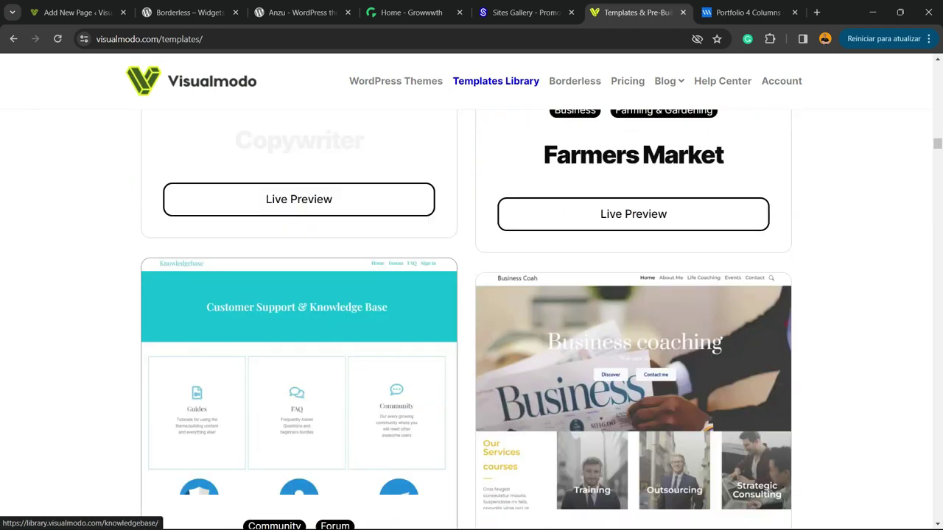
{"action": "scroll", "coordinate": [466, 320], "scroll_direction": "down", "scroll_amount": 20}
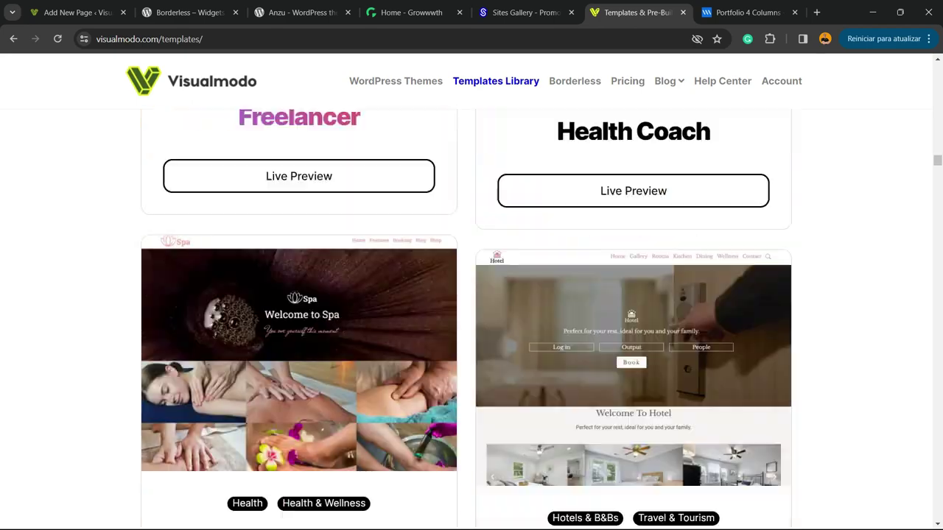
{"action": "scroll", "coordinate": [466, 319], "scroll_direction": "down", "scroll_amount": 20}
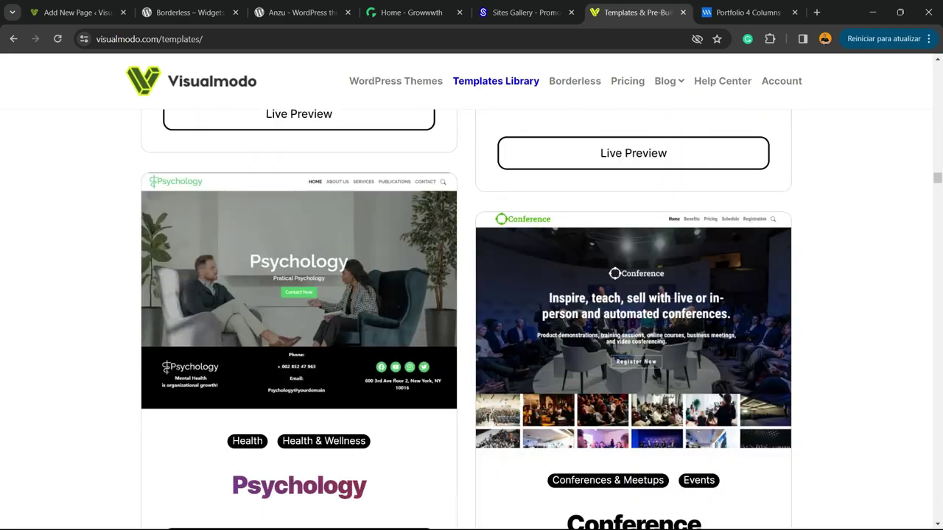
{"action": "scroll", "coordinate": [466, 320], "scroll_direction": "down", "scroll_amount": 10}
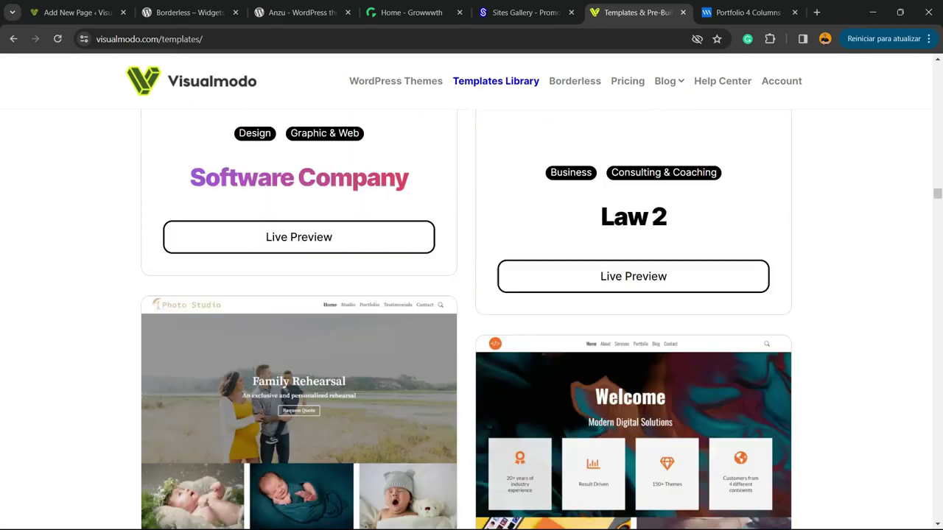